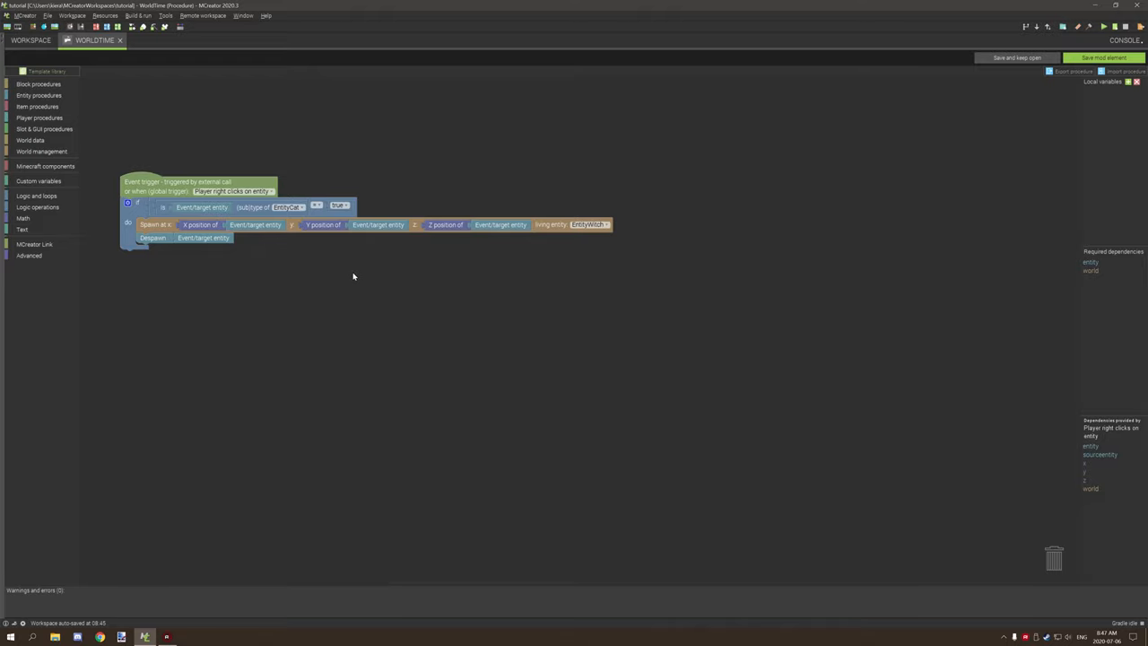
Pan the procedure into view and show the Minecraft components block category.
{"action": "left_click_drag", "start_coordinate": [353, 277], "coordinate": [395, 291]}
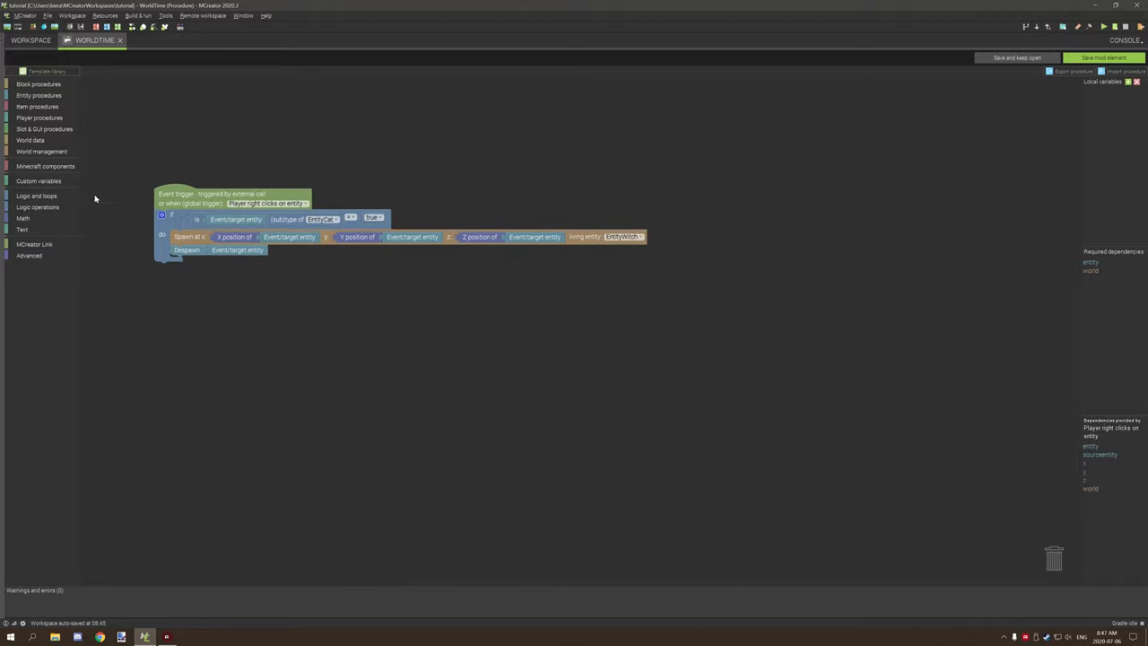
{"action": "left_click", "coordinate": [49, 167]}
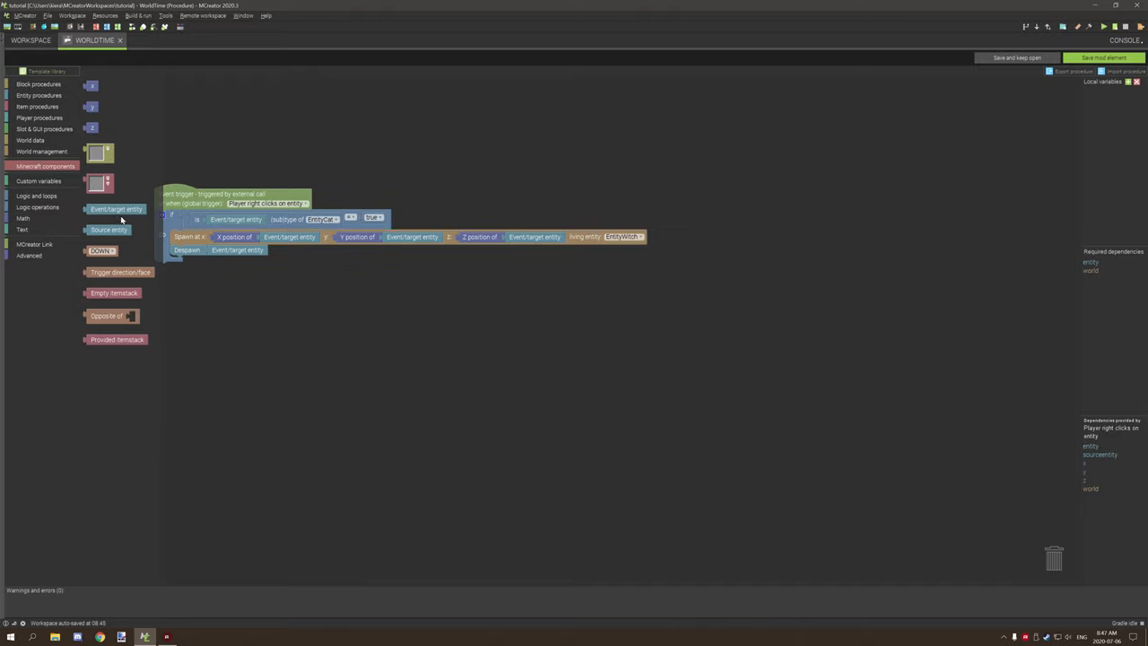
Dismiss the block flyout and recentre the cat-to-witch procedure on the canvas.
{"action": "left_click", "coordinate": [287, 282]}
{"action": "left_click_drag", "start_coordinate": [287, 282], "coordinate": [368, 369]}
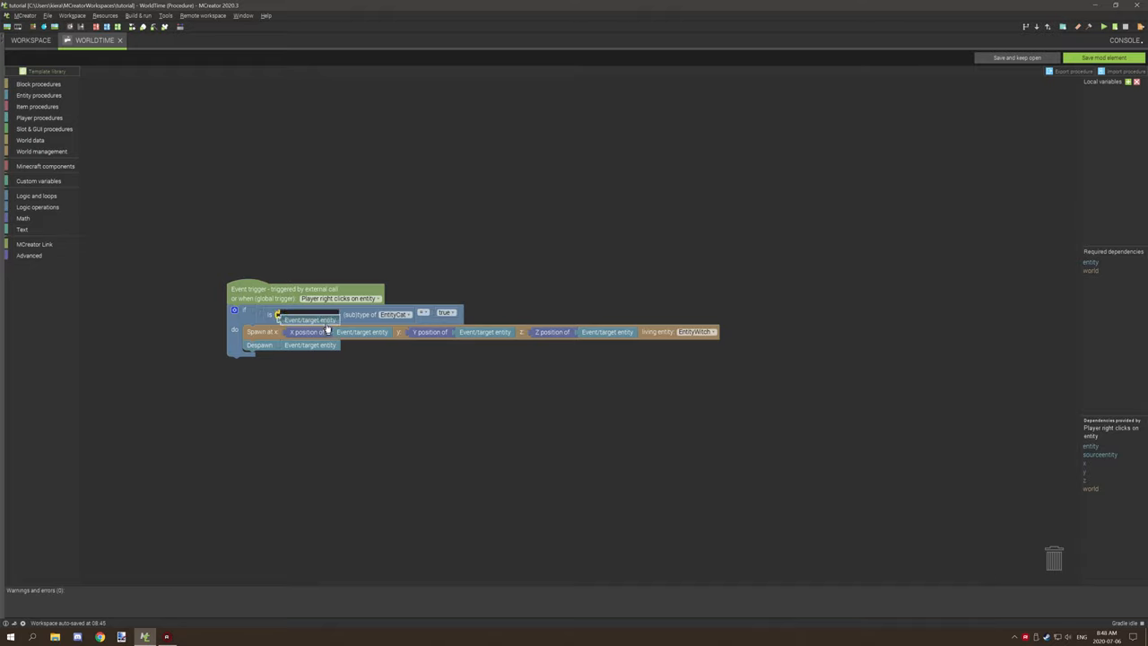
{"action": "mouse_move", "coordinate": [323, 317]}
{"action": "left_mouse_down"}
{"action": "mouse_move", "coordinate": [372, 399]}
{"action": "mouse_move", "coordinate": [343, 321]}
{"action": "mouse_move", "coordinate": [332, 316]}
{"action": "mouse_move", "coordinate": [326, 365]}
{"action": "mouse_move", "coordinate": [304, 350]}
{"action": "mouse_move", "coordinate": [363, 346]}
{"action": "mouse_move", "coordinate": [357, 337]}
{"action": "left_mouse_up"}
{"action": "mouse_move", "coordinate": [479, 337]}
{"action": "left_mouse_down"}
{"action": "mouse_move", "coordinate": [481, 353]}
{"action": "mouse_move", "coordinate": [478, 337]}
{"action": "left_mouse_up"}
{"action": "left_click_drag", "start_coordinate": [599, 337], "coordinate": [586, 339]}
{"action": "left_click", "coordinate": [578, 378]}
{"action": "left_click_drag", "start_coordinate": [466, 384], "coordinate": [640, 400]}
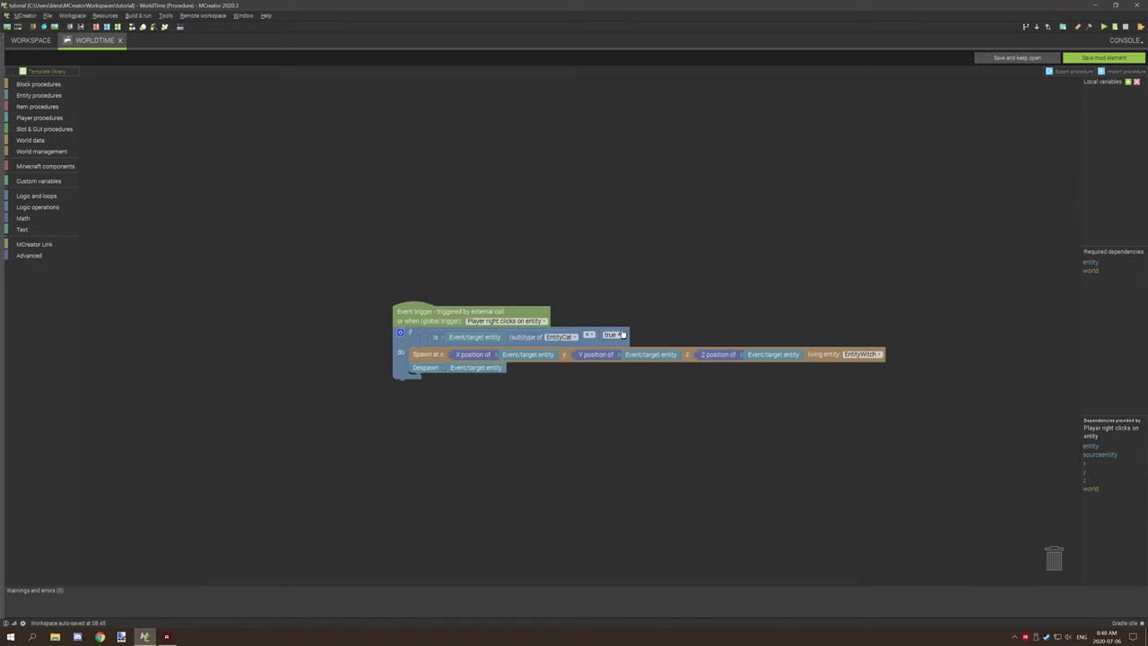
{"action": "left_click_drag", "start_coordinate": [627, 443], "coordinate": [541, 419]}
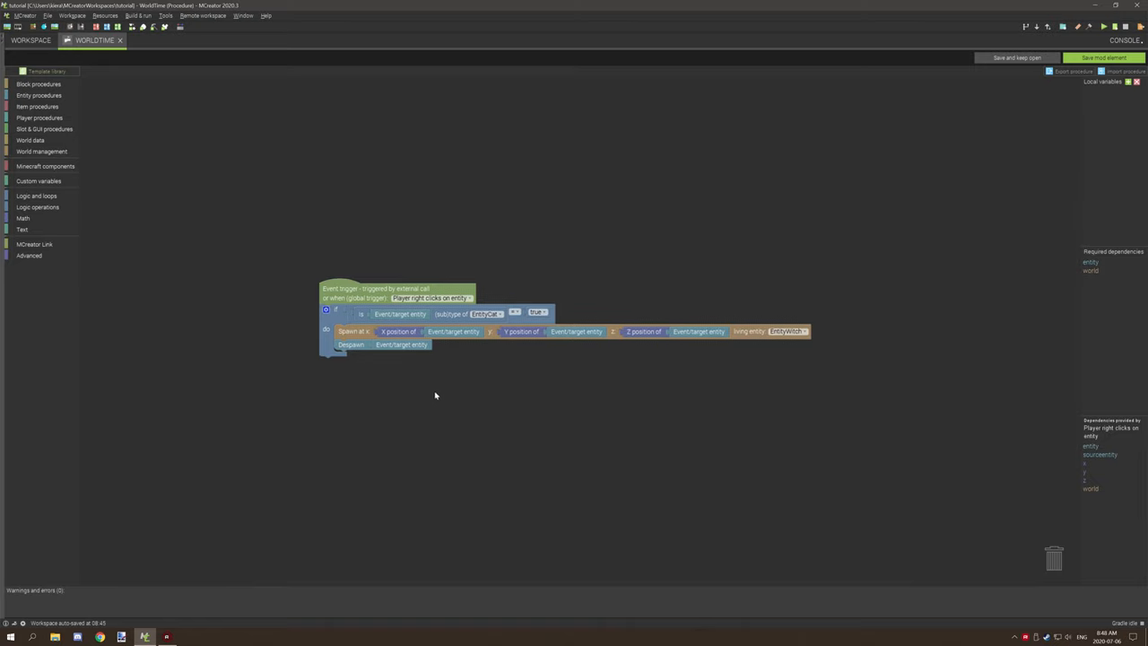
{"action": "left_click_drag", "start_coordinate": [441, 414], "coordinate": [427, 400]}
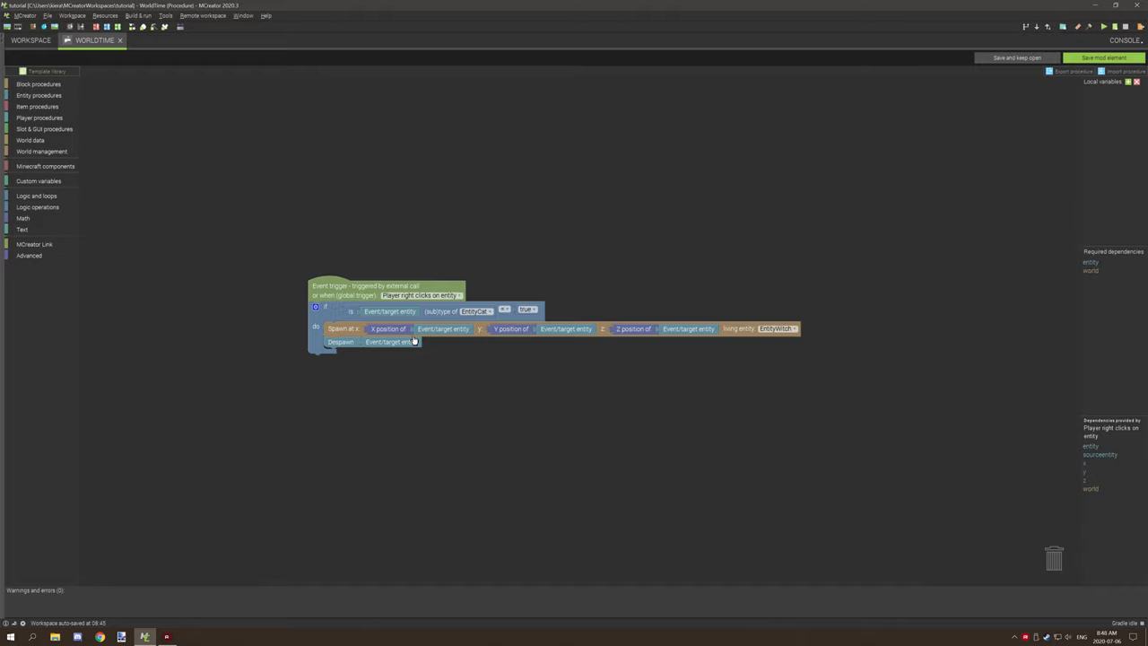
{"action": "left_click_drag", "start_coordinate": [414, 344], "coordinate": [434, 366]}
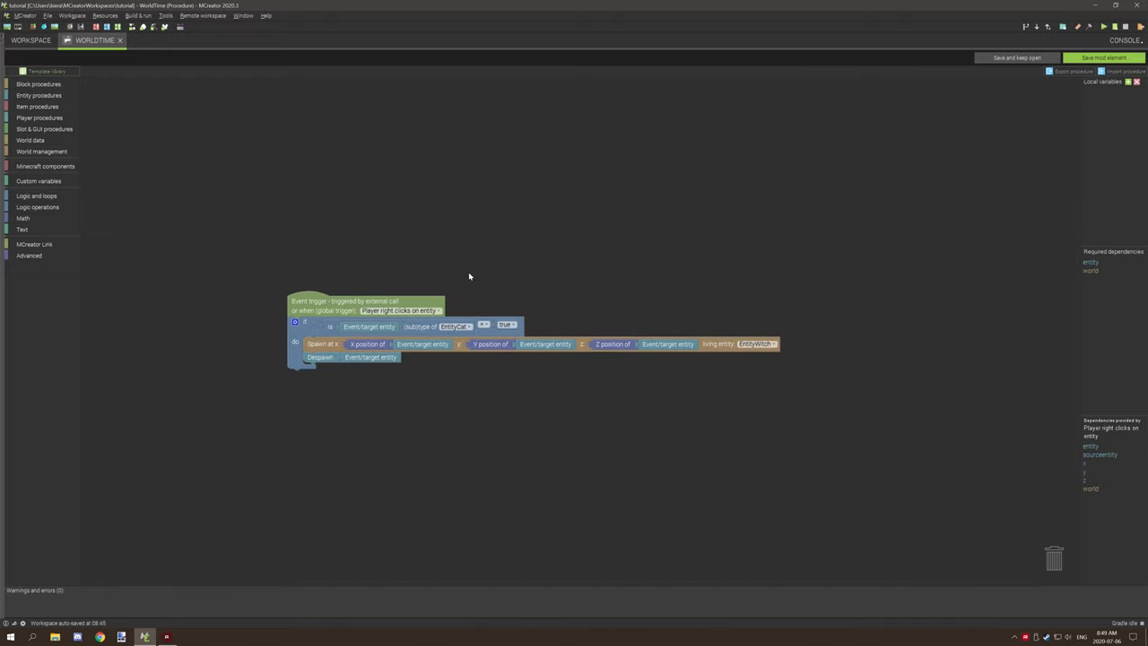
{"action": "mouse_move", "coordinate": [468, 272]}
{"action": "left_mouse_down"}
{"action": "mouse_move", "coordinate": [600, 266]}
{"action": "mouse_move", "coordinate": [574, 277]}
{"action": "mouse_move", "coordinate": [615, 254]}
{"action": "mouse_move", "coordinate": [567, 288]}
{"action": "left_mouse_up"}
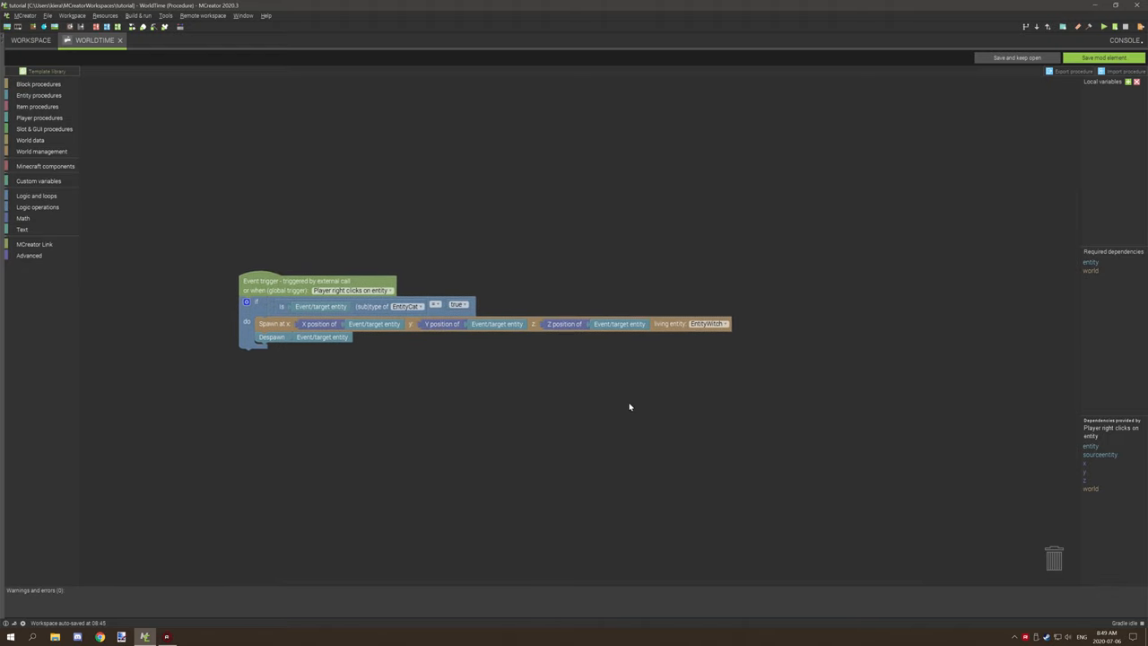
{"action": "mouse_move", "coordinate": [630, 406]}
{"action": "left_mouse_down"}
{"action": "mouse_move", "coordinate": [599, 386]}
{"action": "mouse_move", "coordinate": [619, 426]}
{"action": "mouse_move", "coordinate": [551, 399]}
{"action": "mouse_move", "coordinate": [628, 417]}
{"action": "mouse_move", "coordinate": [529, 406]}
{"action": "mouse_move", "coordinate": [551, 403]}
{"action": "left_mouse_up"}
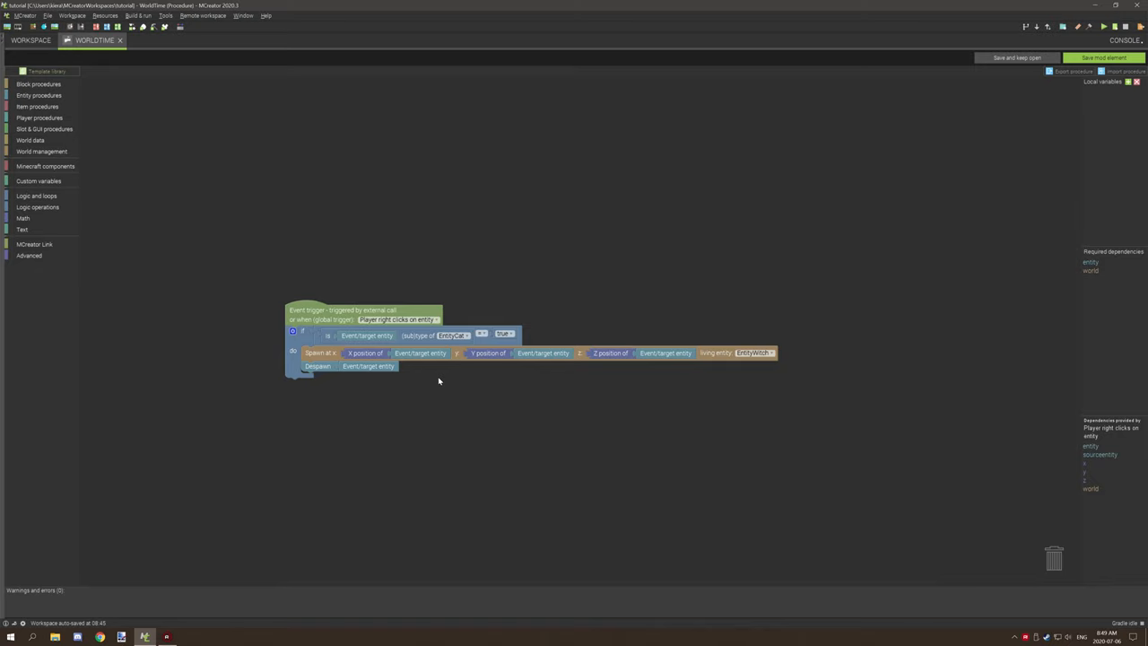
{"action": "mouse_move", "coordinate": [583, 386]}
{"action": "left_mouse_down"}
{"action": "mouse_move", "coordinate": [471, 384]}
{"action": "mouse_move", "coordinate": [614, 377]}
{"action": "left_mouse_up"}
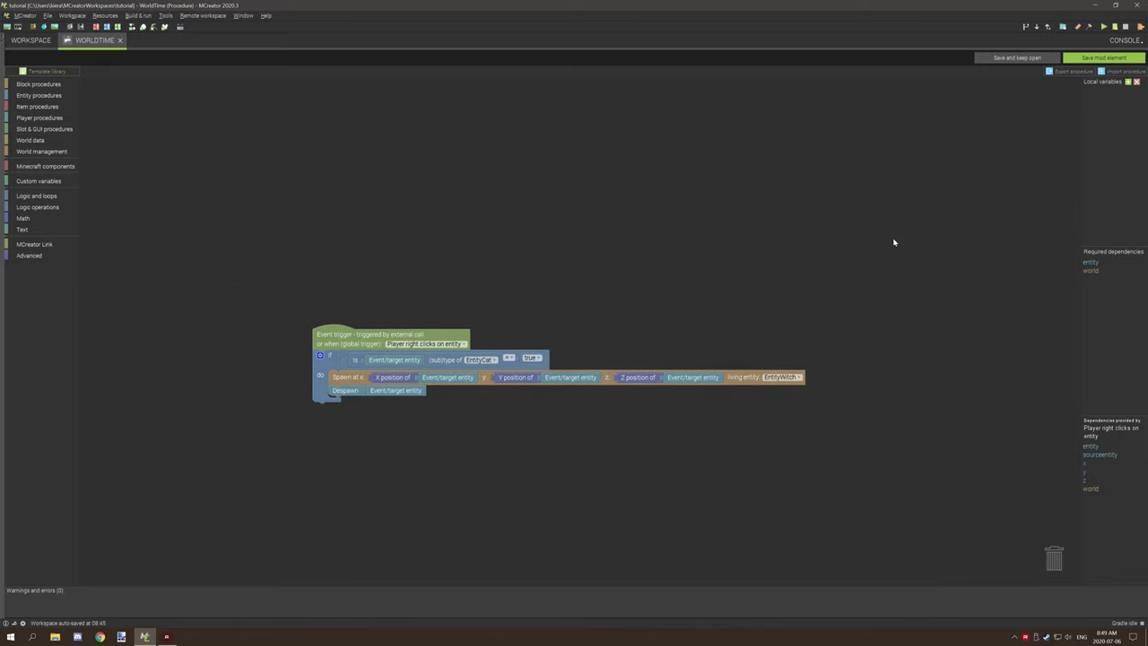
{"action": "scroll", "coordinate": [828, 220], "scroll_direction": "up", "scroll_amount": 2}
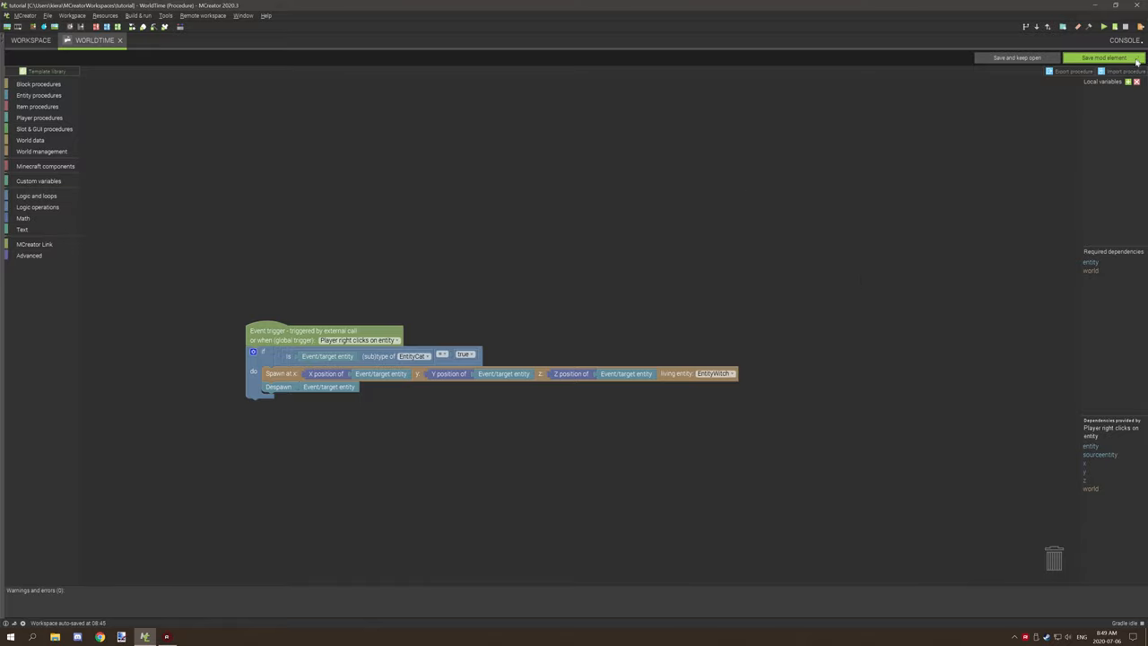
Save the WorldTime procedure mod element and close its editor.
{"action": "left_click", "coordinate": [1102, 57]}
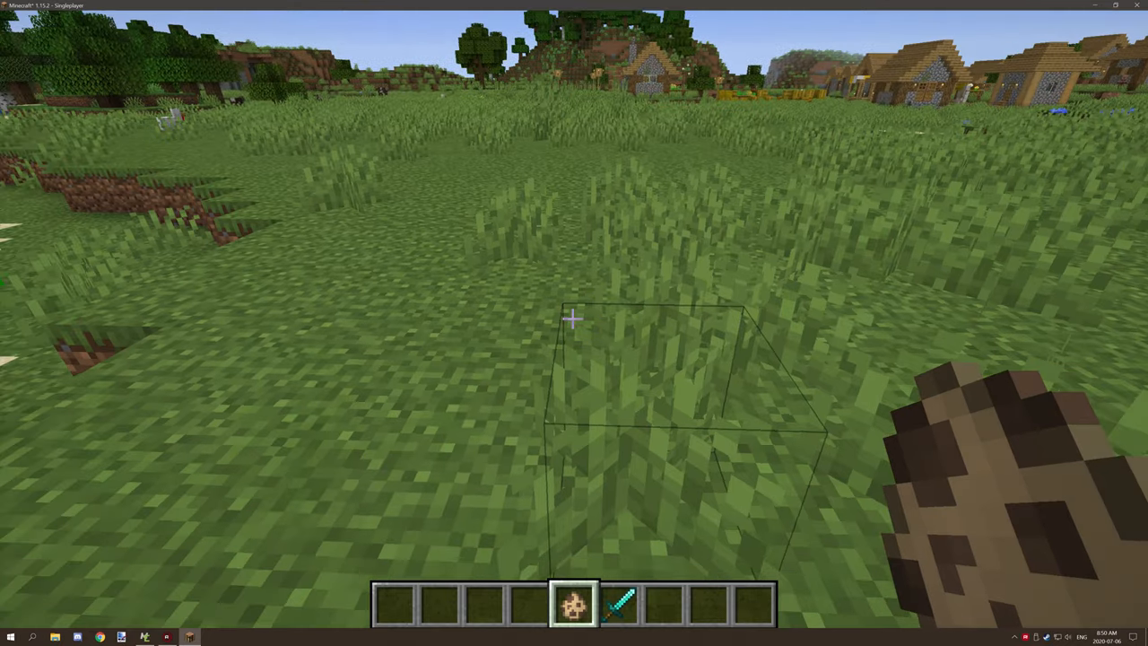
Hold the Cat Spawn Egg and fly over the village, landing on the grassland by the river.
{"action": "key", "text": "5"}
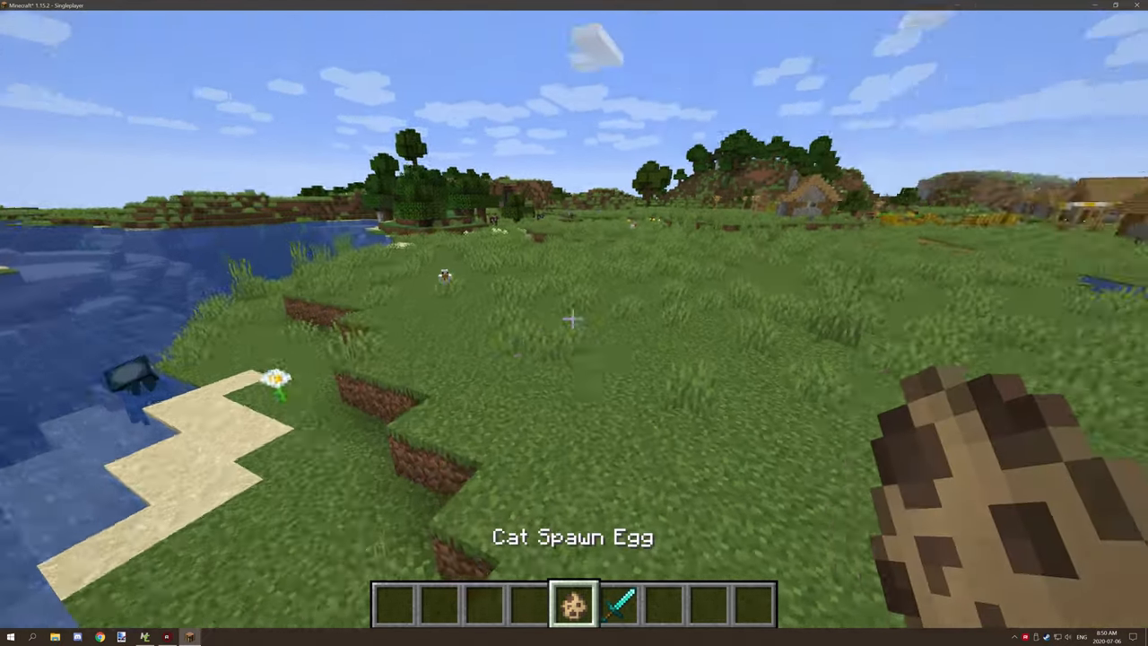
{"action": "key", "text": "w"}
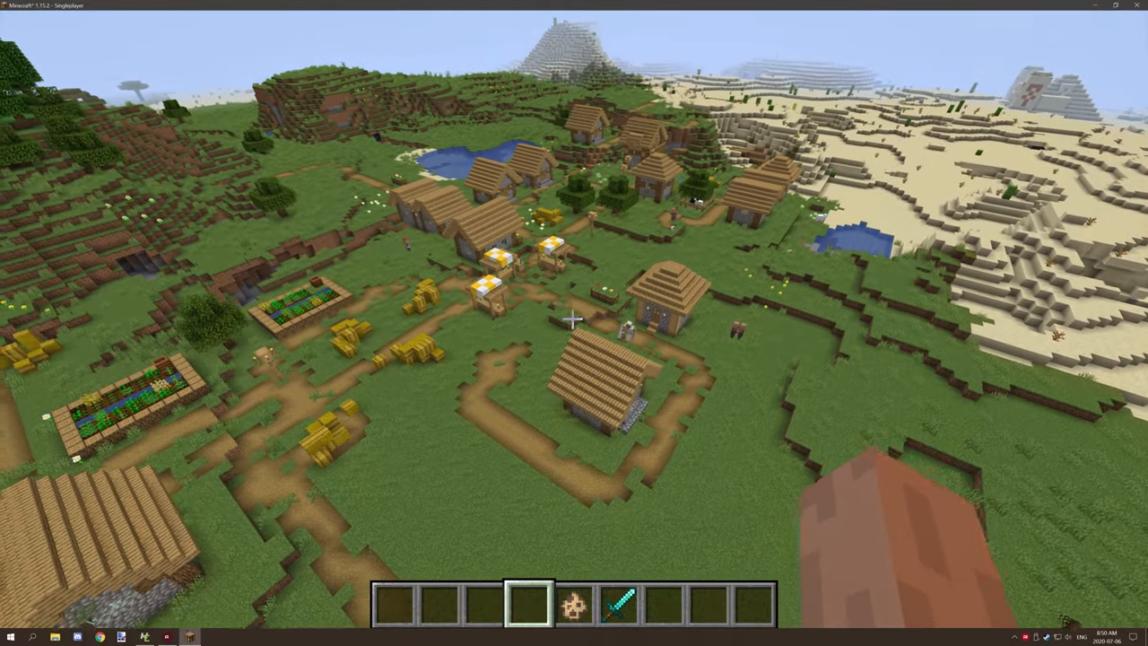
{"action": "key", "text": "w"}
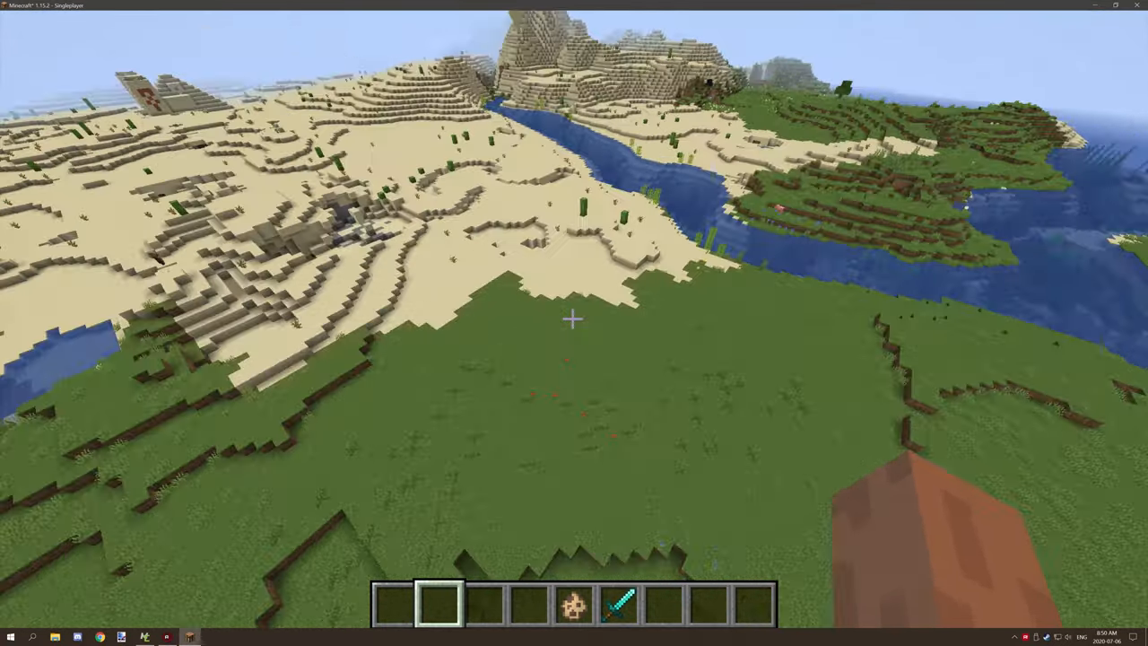
{"action": "key", "text": "2"}
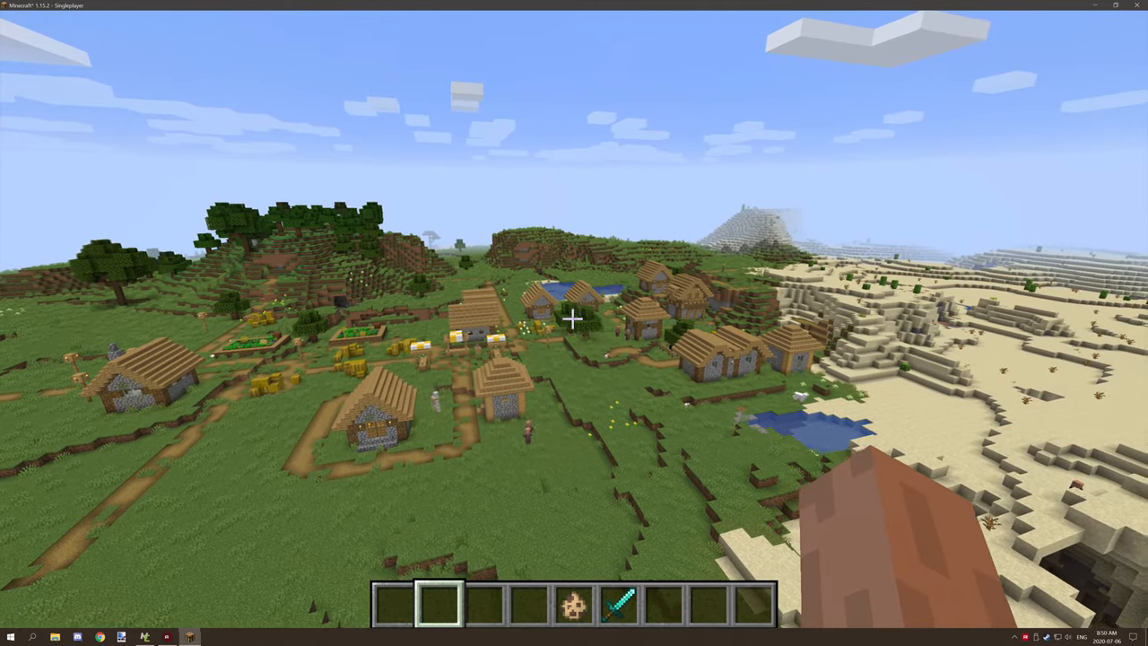
{"action": "key", "text": "w"}
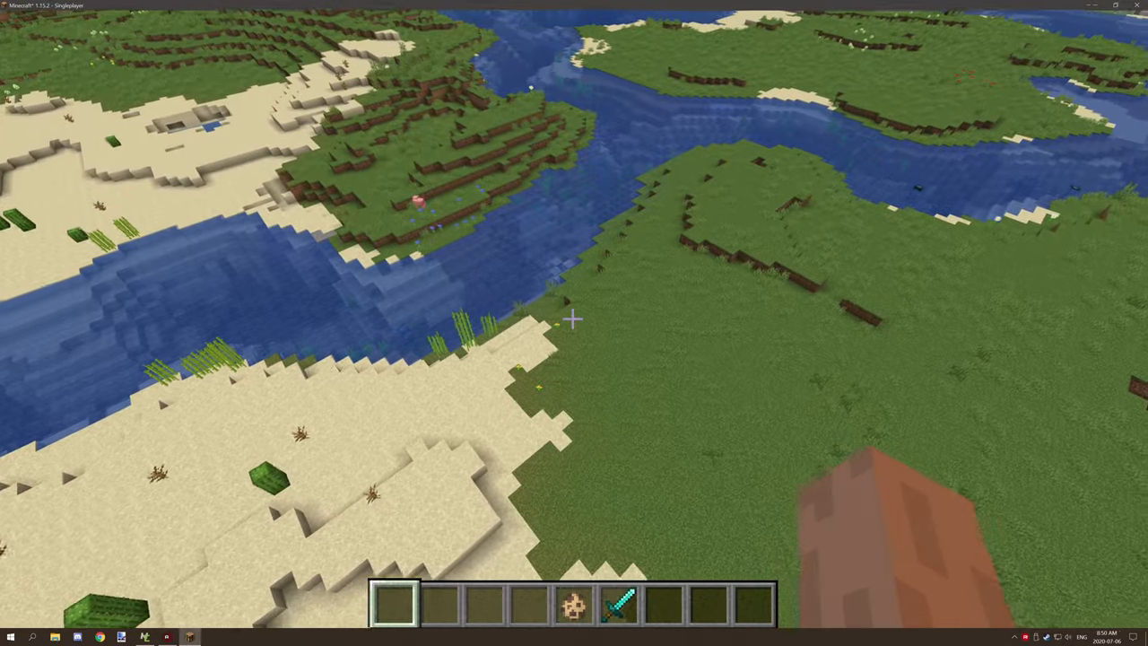
{"action": "key", "text": "5"}
{"action": "key", "text": "shift"}
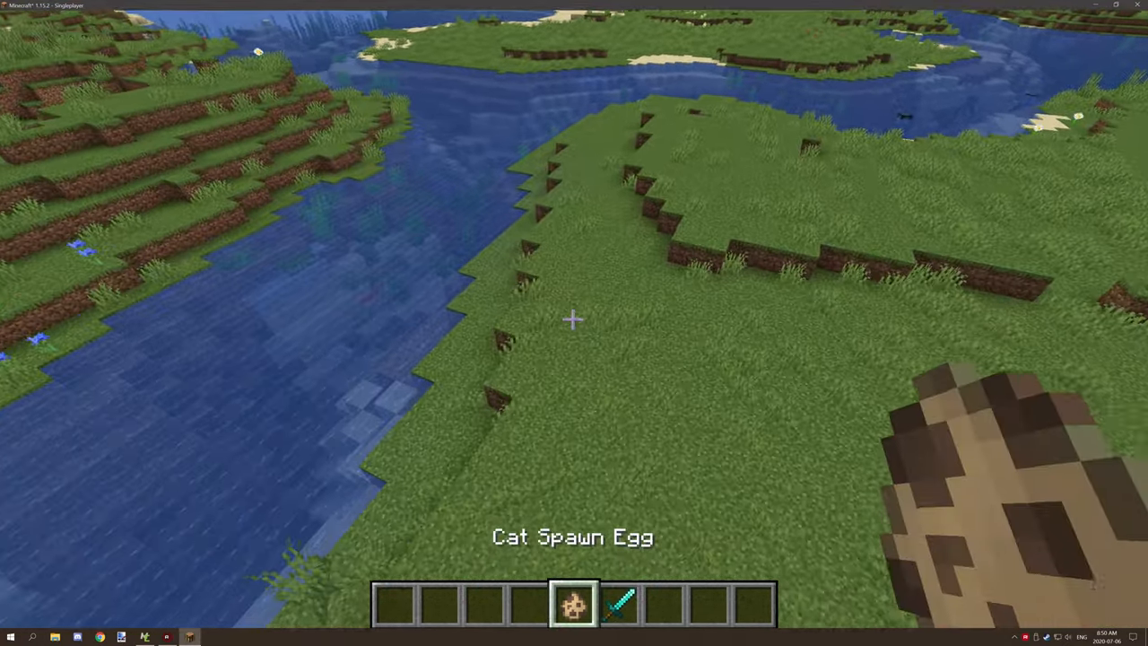
{"action": "key", "text": "w"}
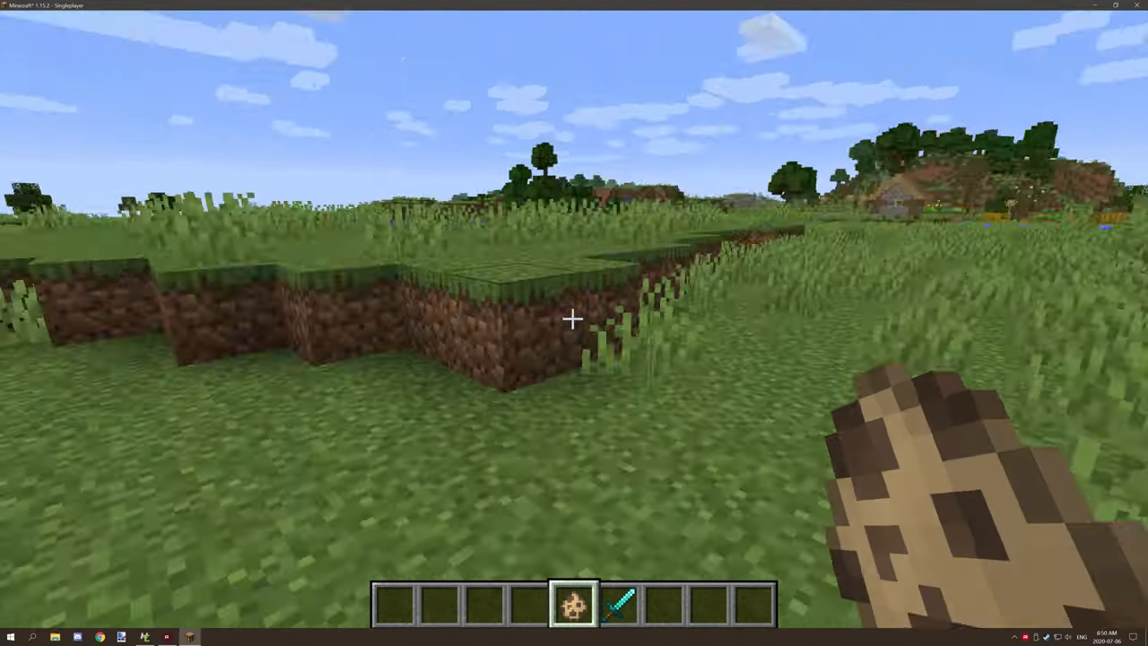
{"action": "scroll", "coordinate": [571, 320], "scroll_direction": "up", "scroll_amount": 1}
{"action": "scroll", "coordinate": [571, 320], "scroll_direction": "down", "scroll_amount": 1}
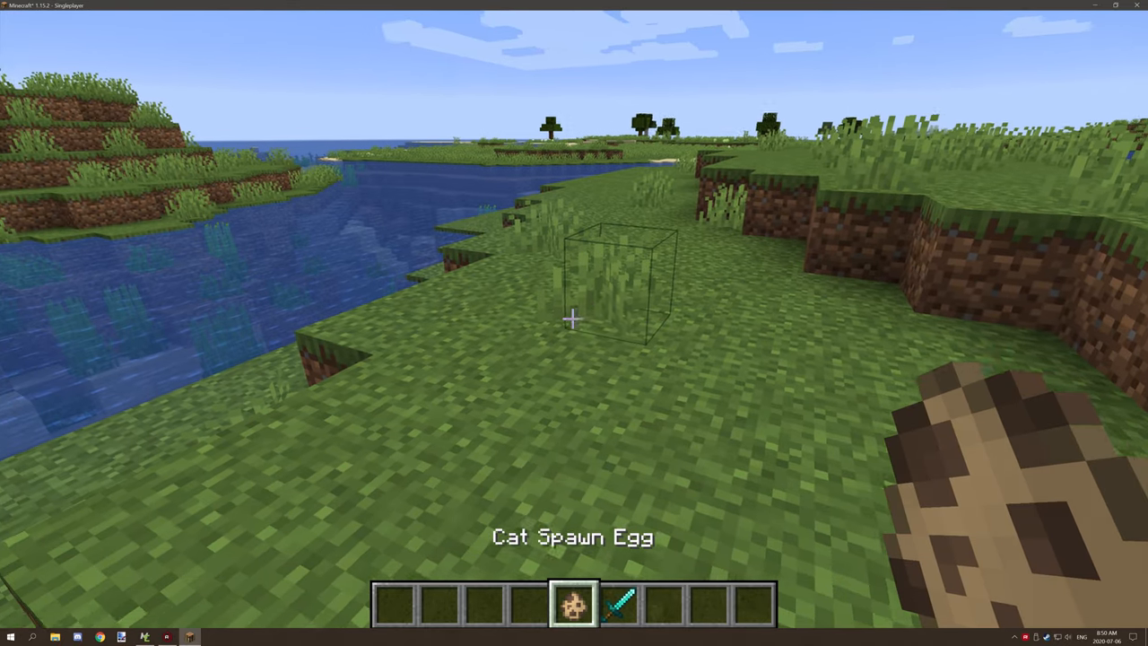
Spawn a cat on the grass, trigger it into a witch, and step back to watch both witches.
{"action": "right_click", "coordinate": [571, 321]}
{"action": "scroll", "coordinate": [572, 320], "scroll_direction": "up", "scroll_amount": 3}
{"action": "key", "text": "w"}
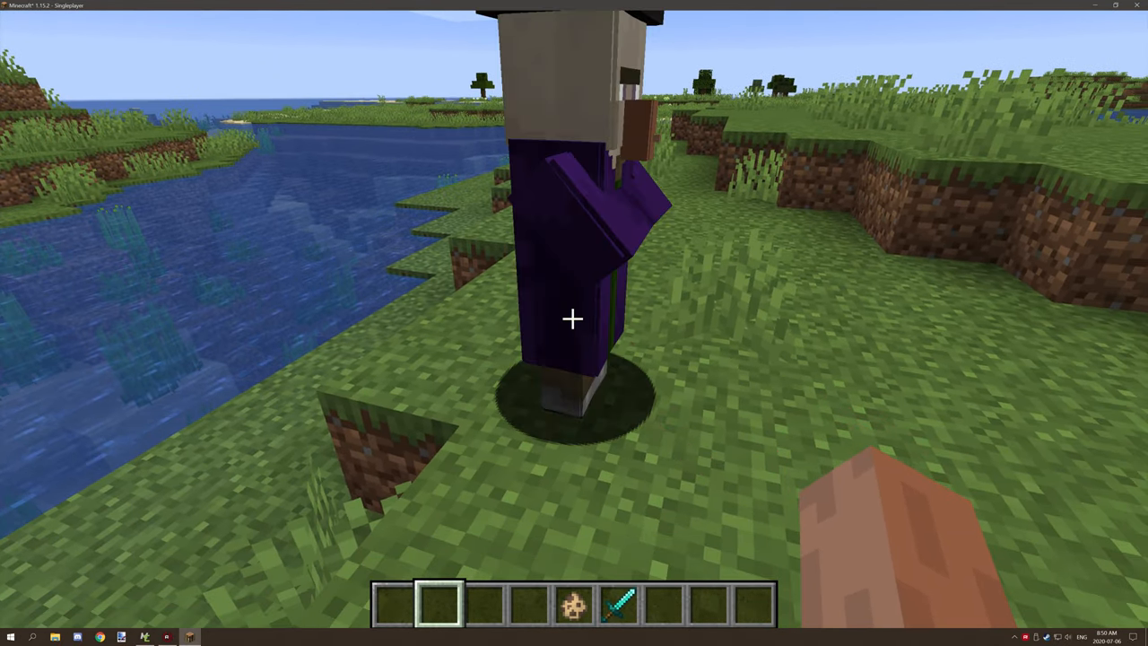
{"action": "key", "text": "s"}
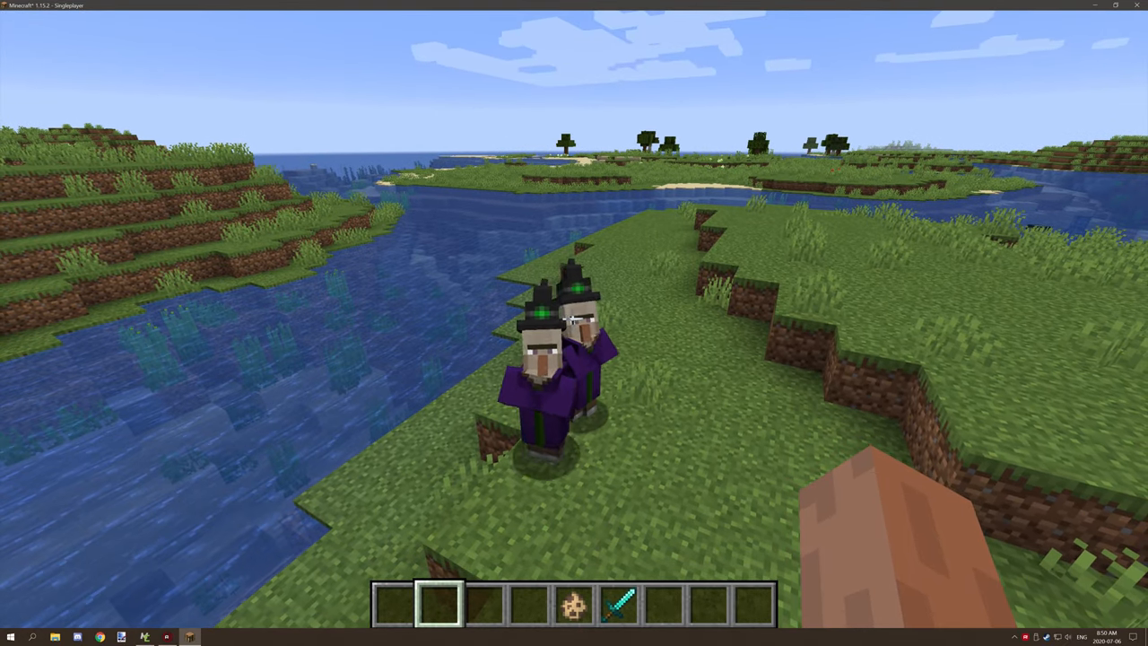
{"action": "key", "text": "s"}
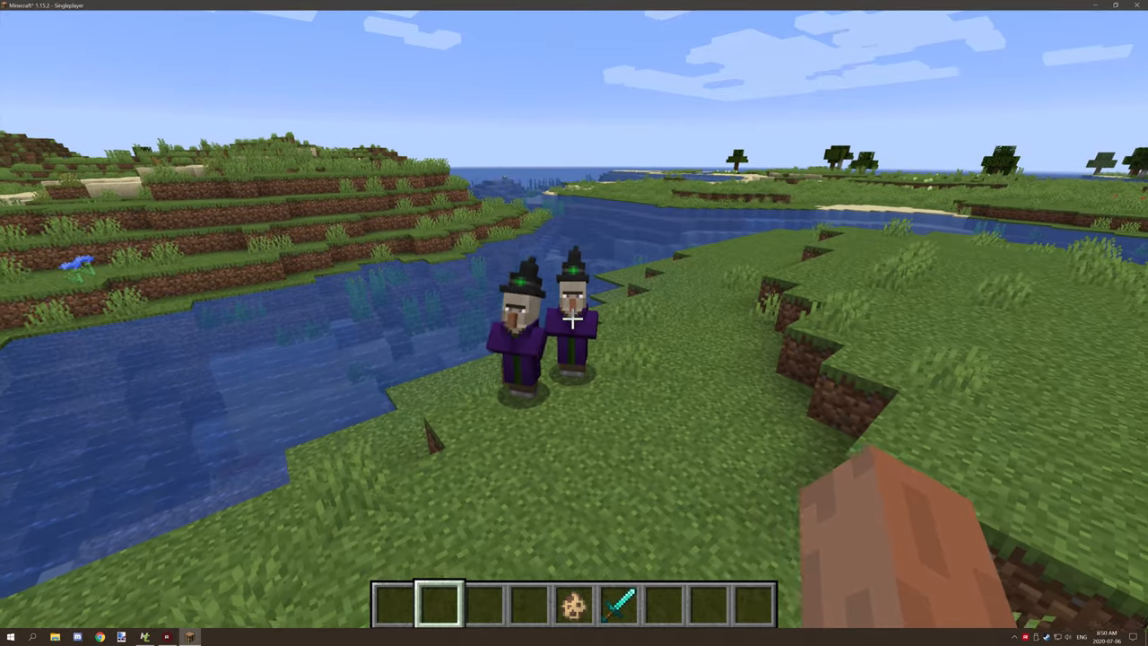
{"action": "key", "text": "a"}
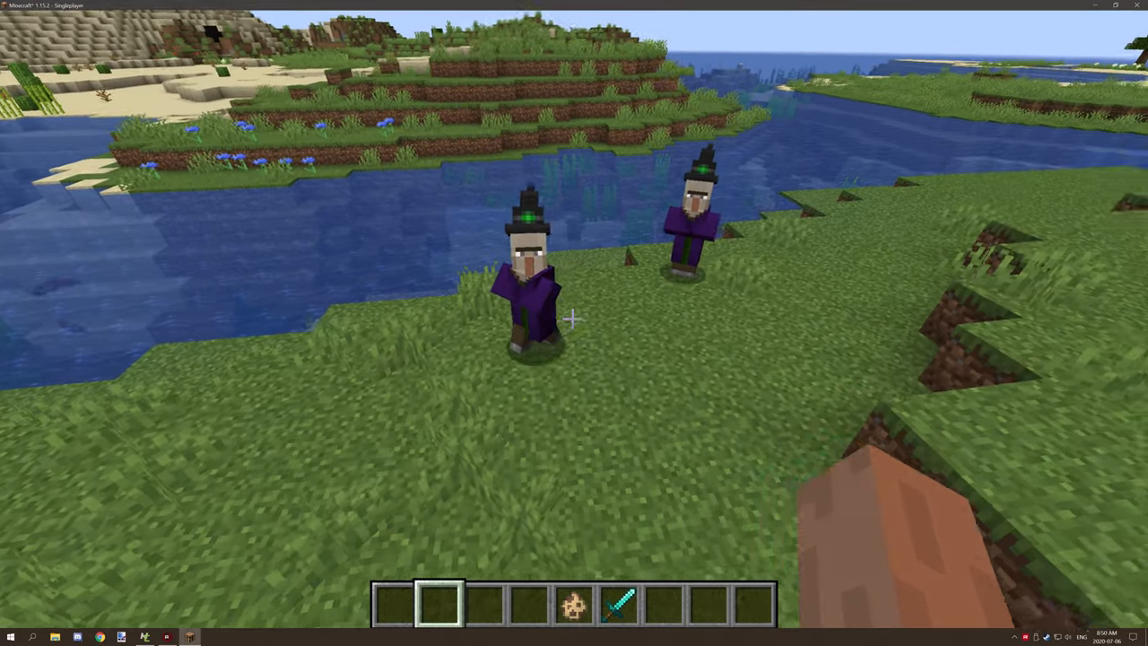
{"action": "key", "text": "s"}
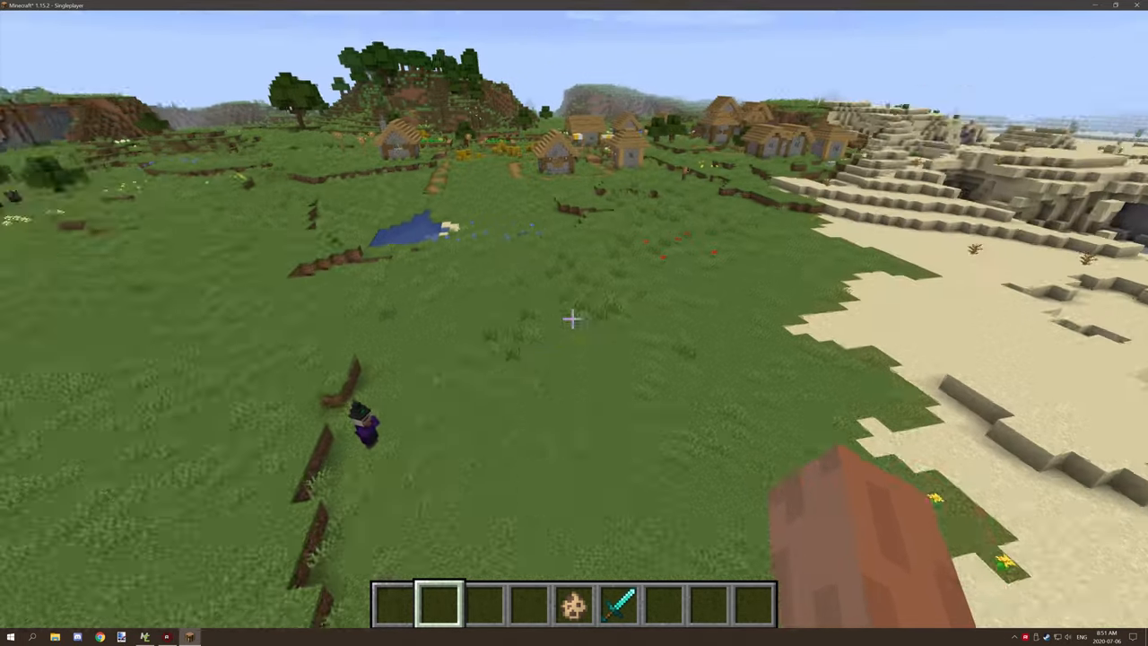
{"action": "scroll", "coordinate": [573, 318], "scroll_direction": "up", "scroll_amount": 2}
{"action": "scroll", "coordinate": [574, 318], "scroll_direction": "down", "scroll_amount": 3}
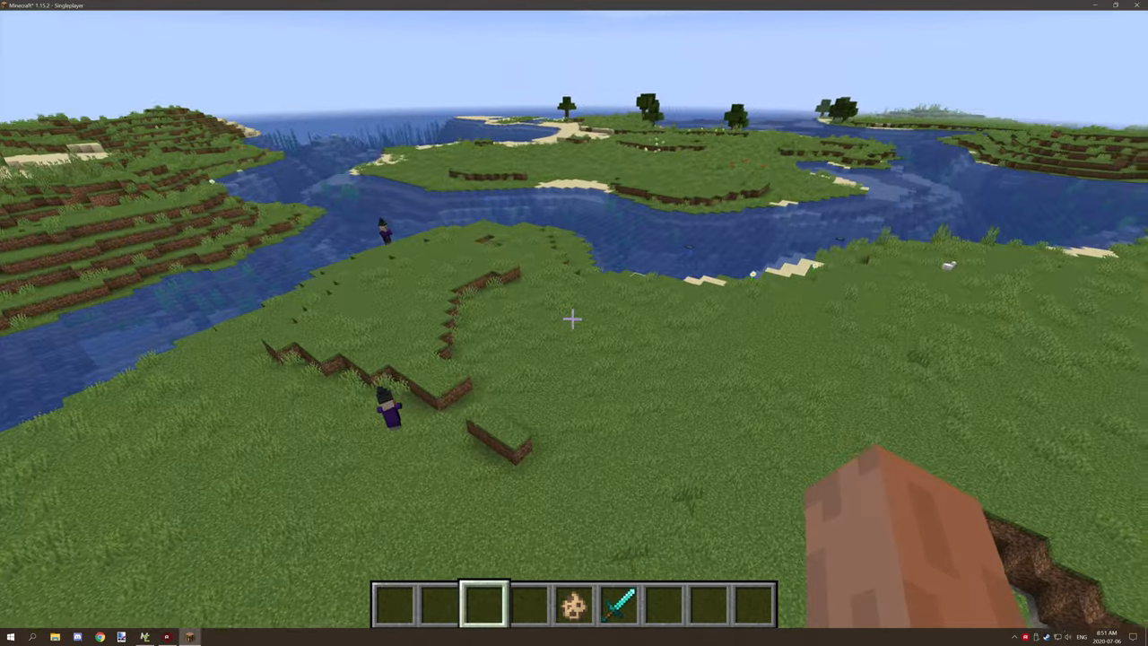
{"action": "scroll", "coordinate": [574, 318], "scroll_direction": "down", "scroll_amount": 2}
{"action": "scroll", "coordinate": [574, 318], "scroll_direction": "down", "scroll_amount": 1}
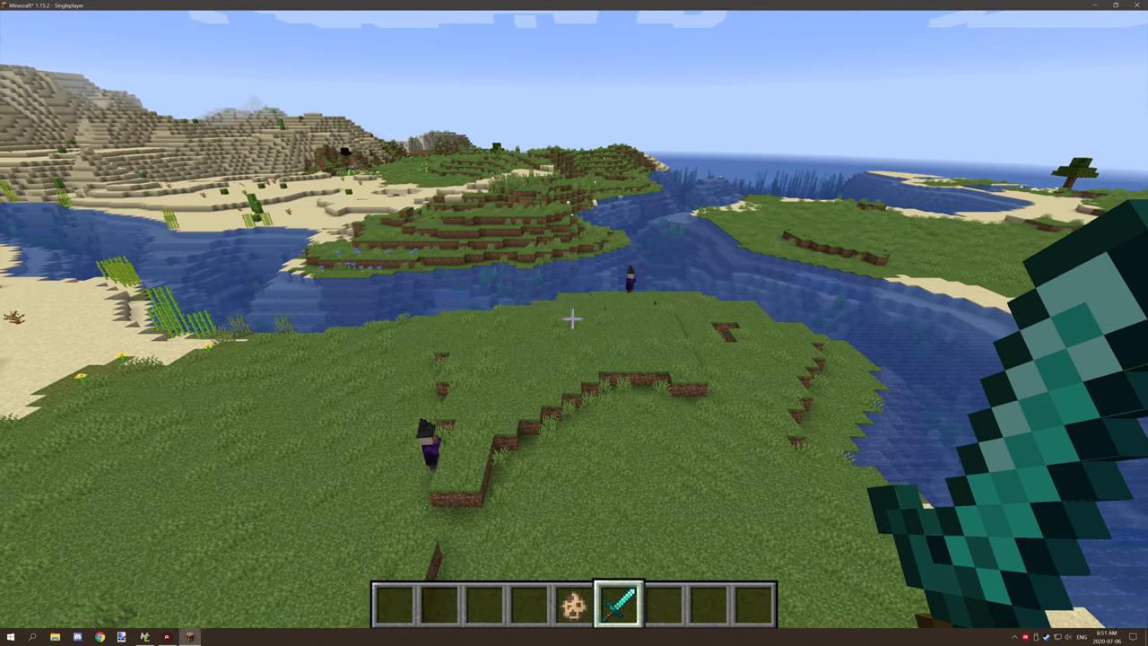
Switch back to MCreator and pan the WorldTime procedure into view.
{"action": "key", "text": "alt+Tab"}
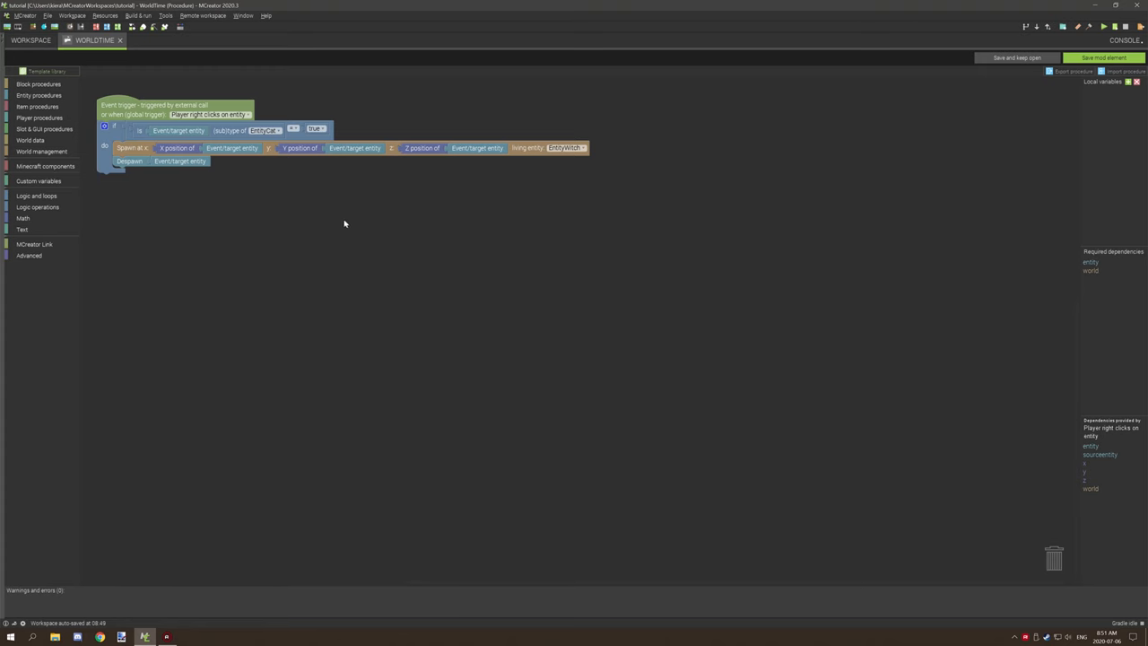
{"action": "left_click_drag", "start_coordinate": [345, 223], "coordinate": [505, 312]}
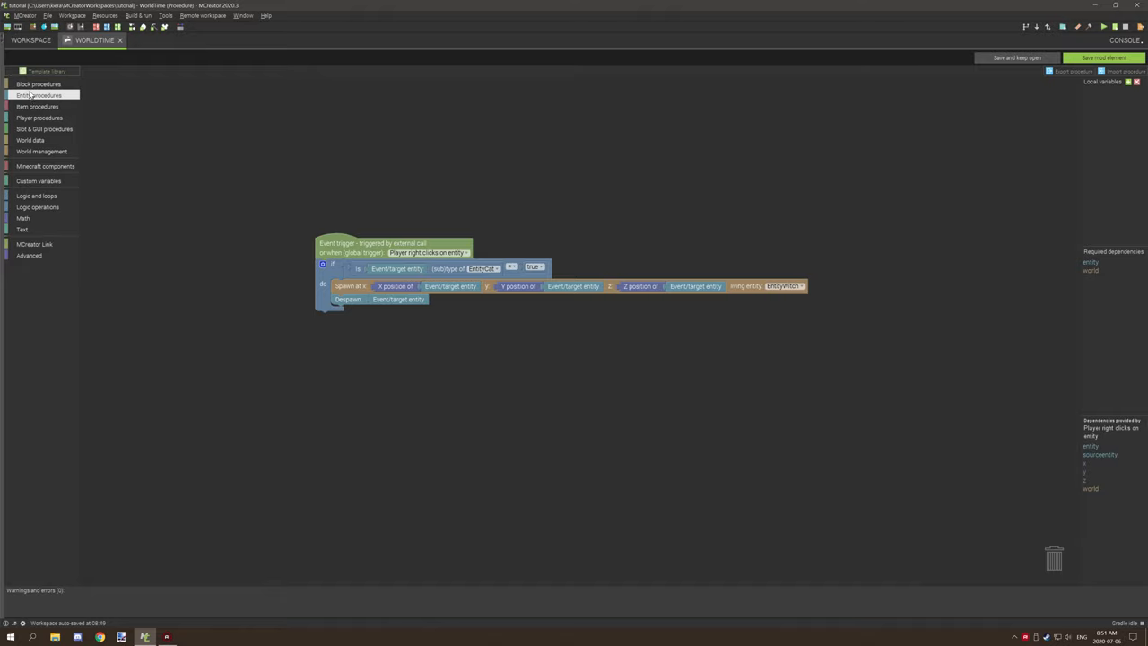
Show the Entity procedures blocks to find the 'is entity sneaking' check.
{"action": "left_click", "coordinate": [29, 96]}
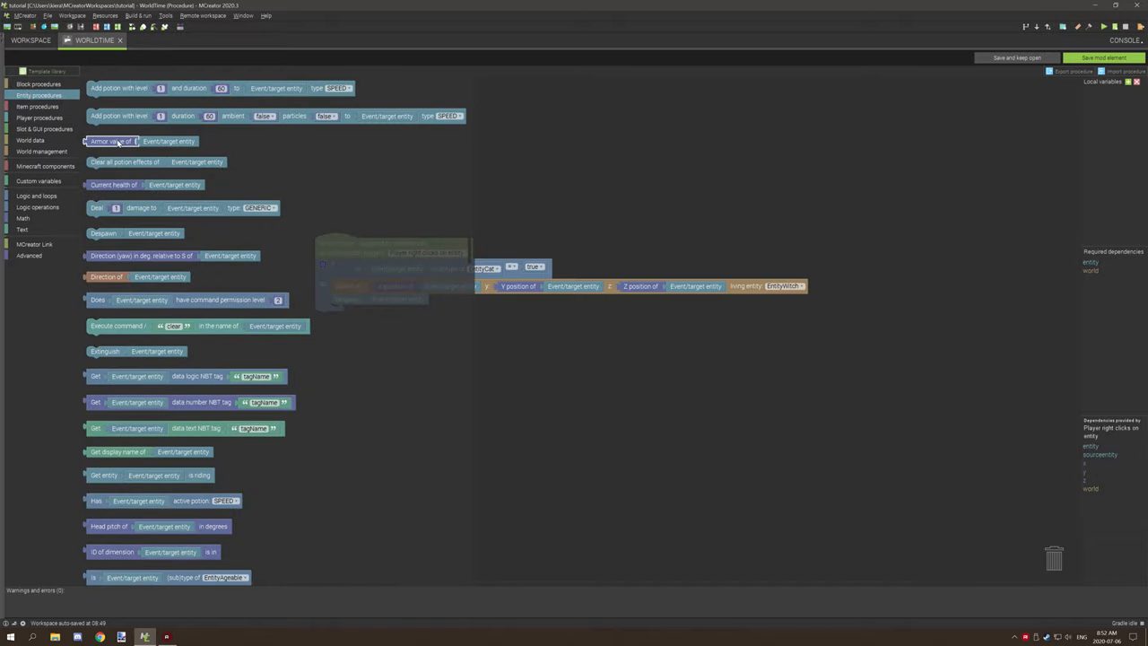
{"action": "scroll", "coordinate": [199, 129], "scroll_direction": "down", "scroll_amount": 3}
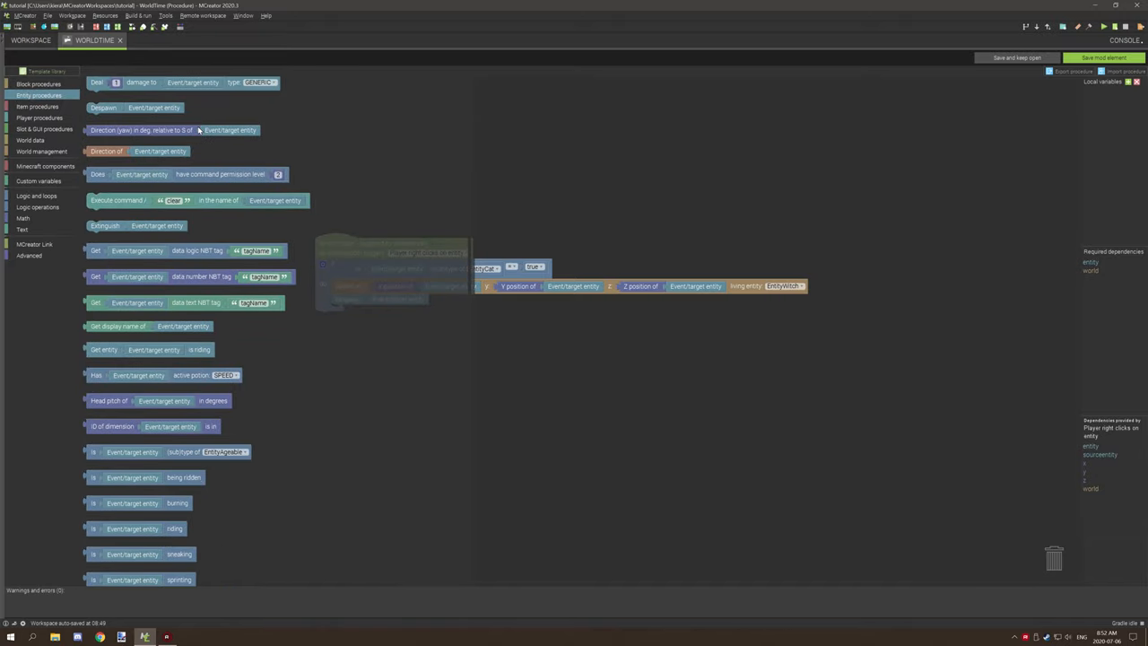
{"action": "scroll", "coordinate": [198, 143], "scroll_direction": "down", "scroll_amount": 3}
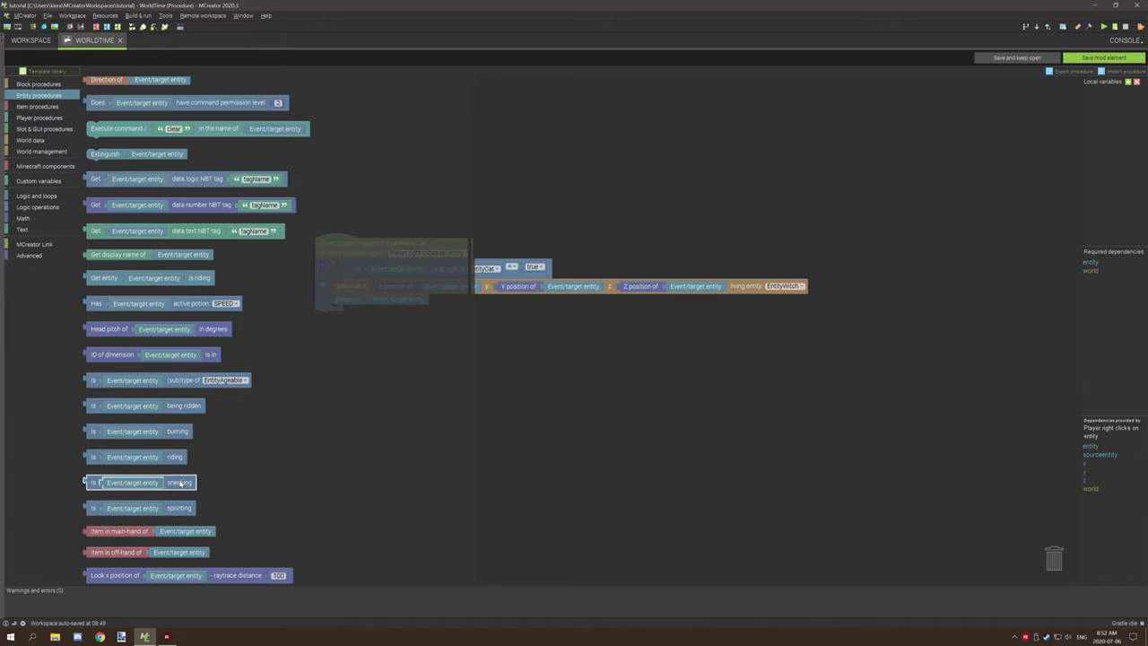
Place an 'is sneaking' block on the canvas and delete its inner Event/target entity block.
{"action": "left_click_drag", "start_coordinate": [179, 484], "coordinate": [431, 406]}
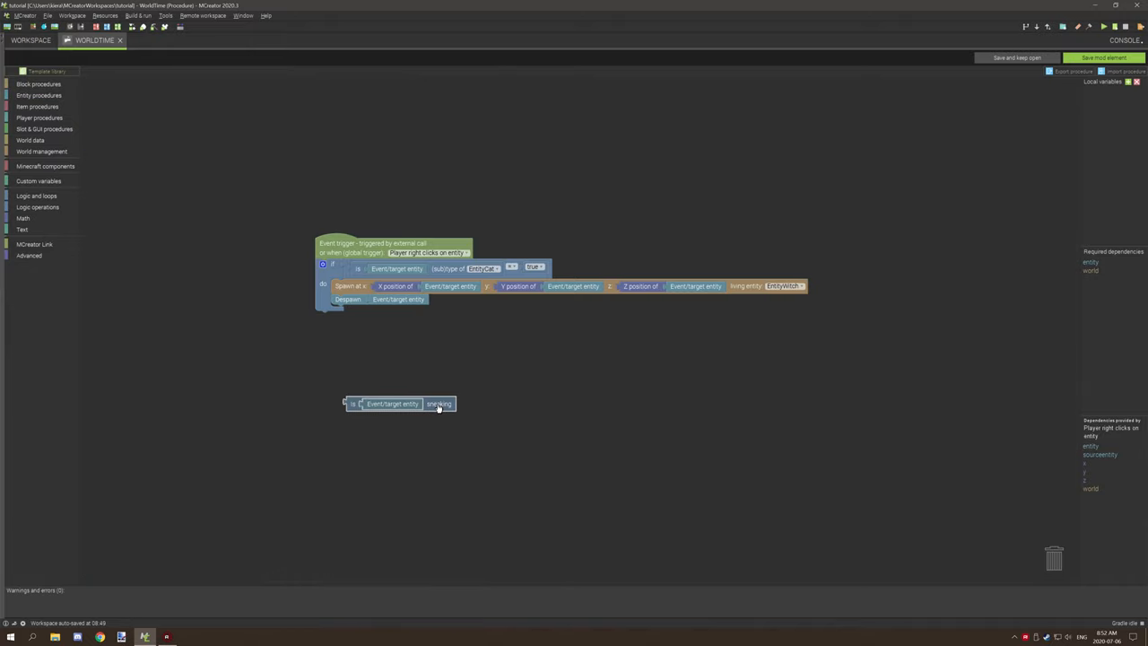
{"action": "right_click", "coordinate": [378, 405]}
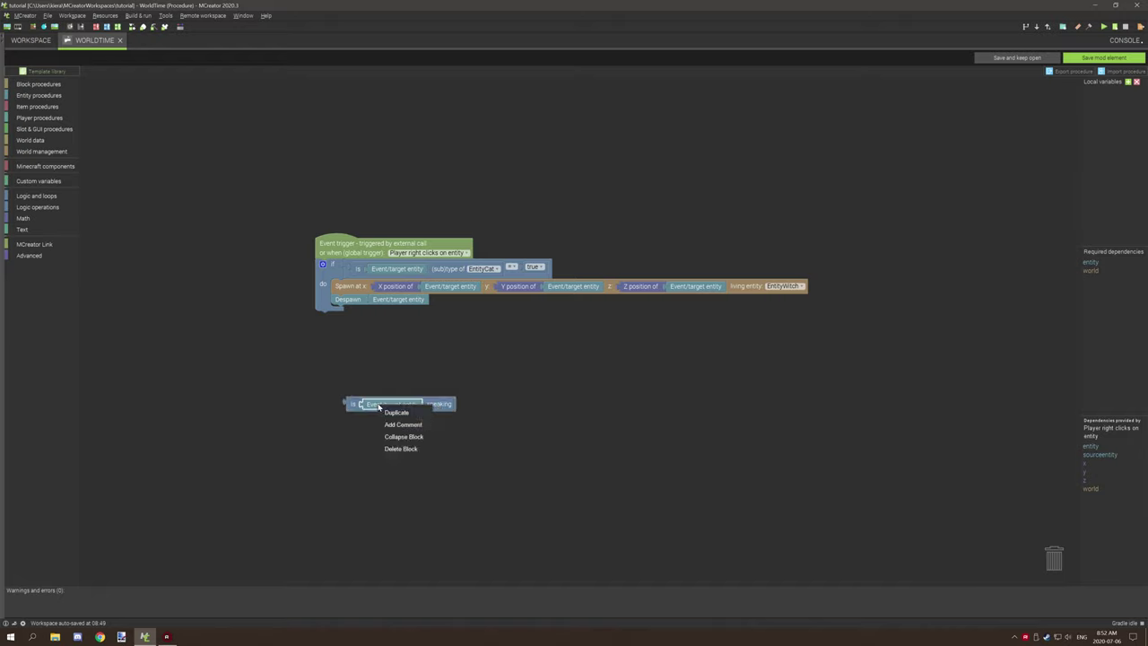
{"action": "left_click", "coordinate": [400, 449]}
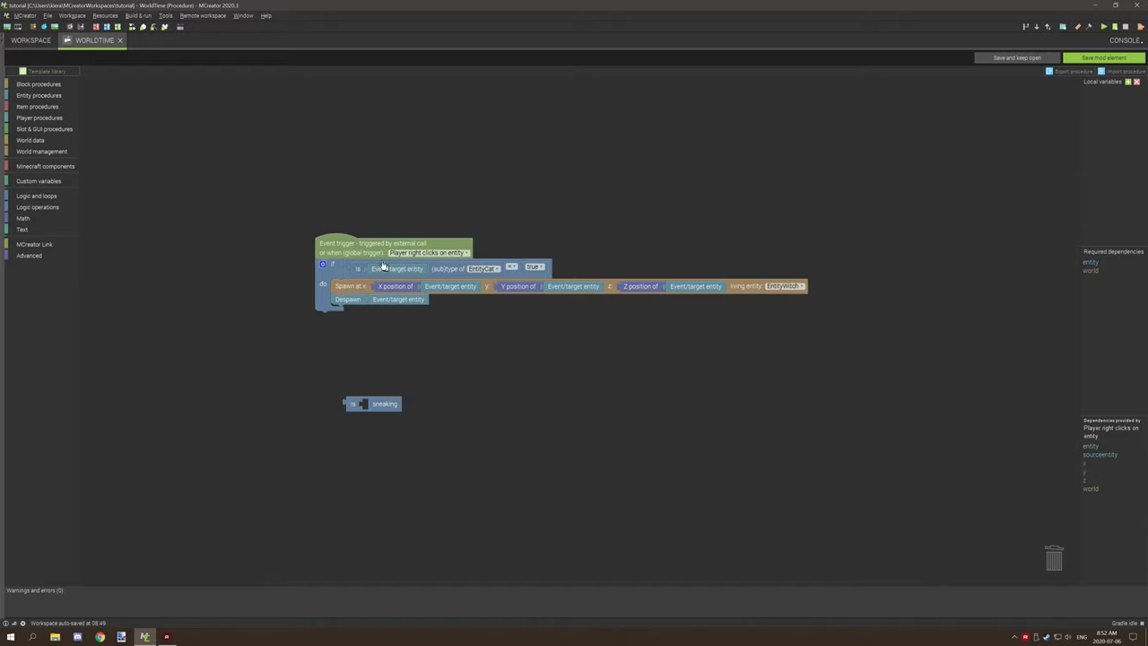
{"action": "left_click", "coordinate": [49, 208]}
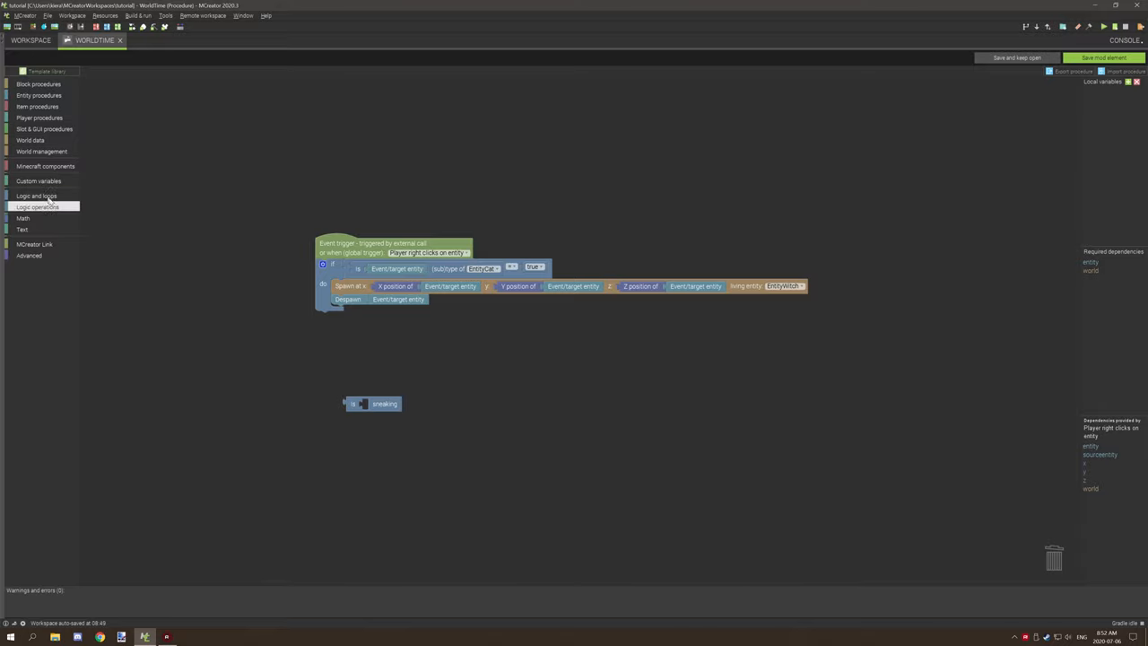
Fill the sneaking check's empty slot with a Source entity block.
{"action": "left_click", "coordinate": [45, 166]}
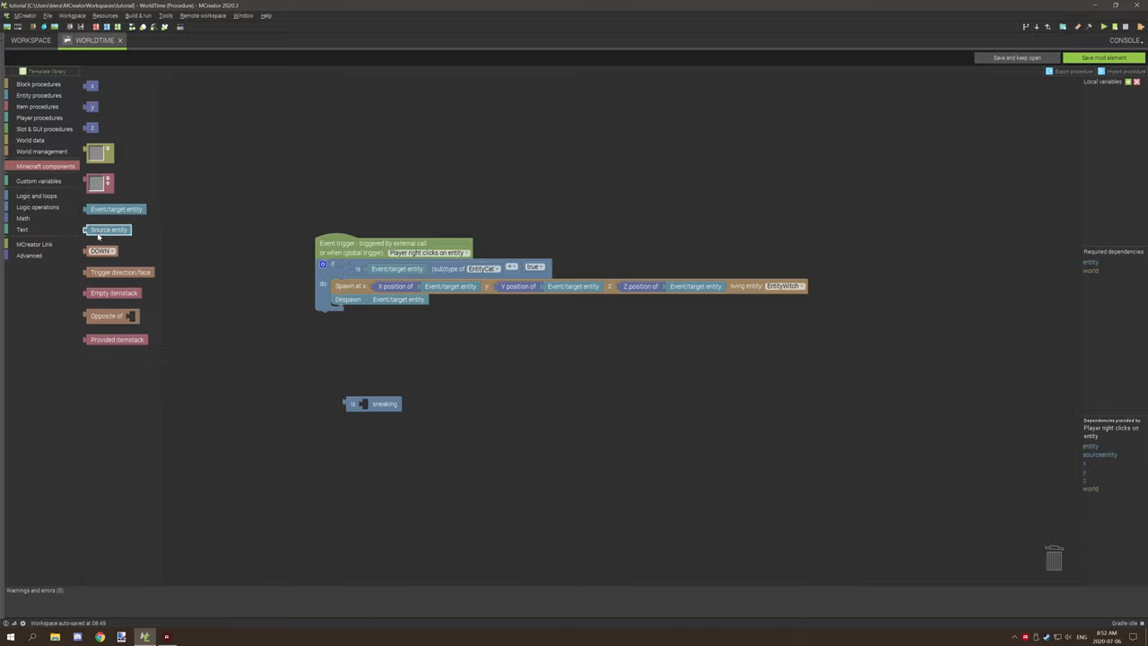
{"action": "mouse_move", "coordinate": [108, 229]}
{"action": "left_mouse_down"}
{"action": "mouse_move", "coordinate": [376, 405]}
{"action": "mouse_move", "coordinate": [381, 382]}
{"action": "left_mouse_up"}
{"action": "left_click", "coordinate": [37, 195]}
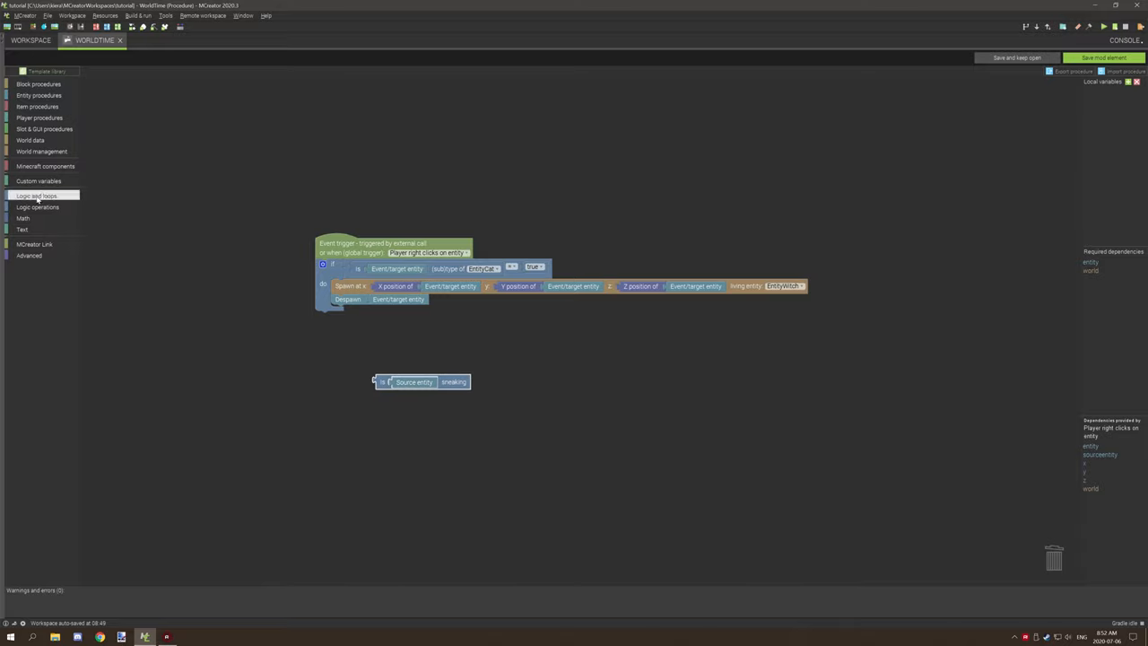
Add a logic comparison block set to AND with external inputs.
{"action": "left_click", "coordinate": [33, 209]}
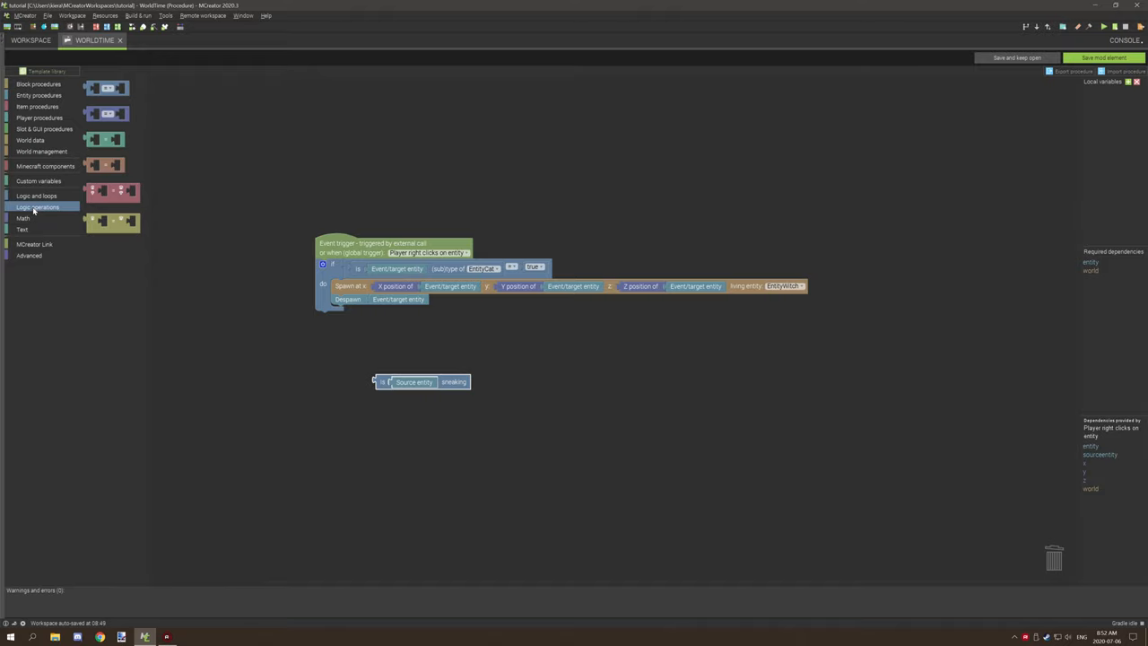
{"action": "left_click_drag", "start_coordinate": [107, 223], "coordinate": [265, 362]}
{"action": "left_click", "coordinate": [266, 362]}
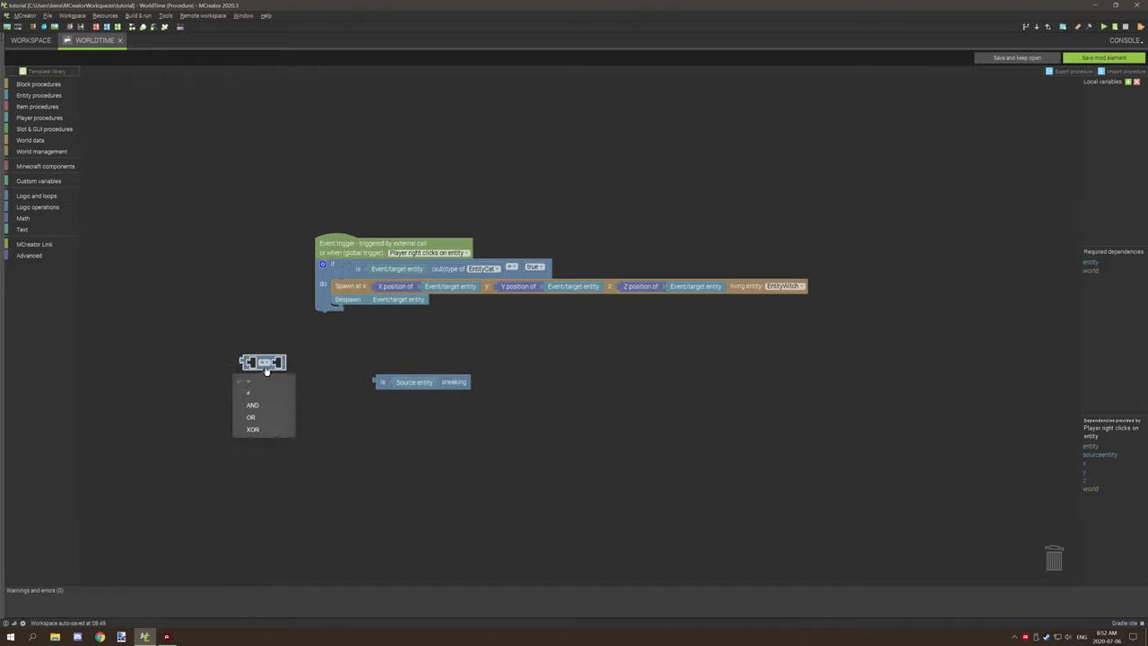
{"action": "left_click", "coordinate": [267, 393]}
{"action": "right_click", "coordinate": [264, 361]}
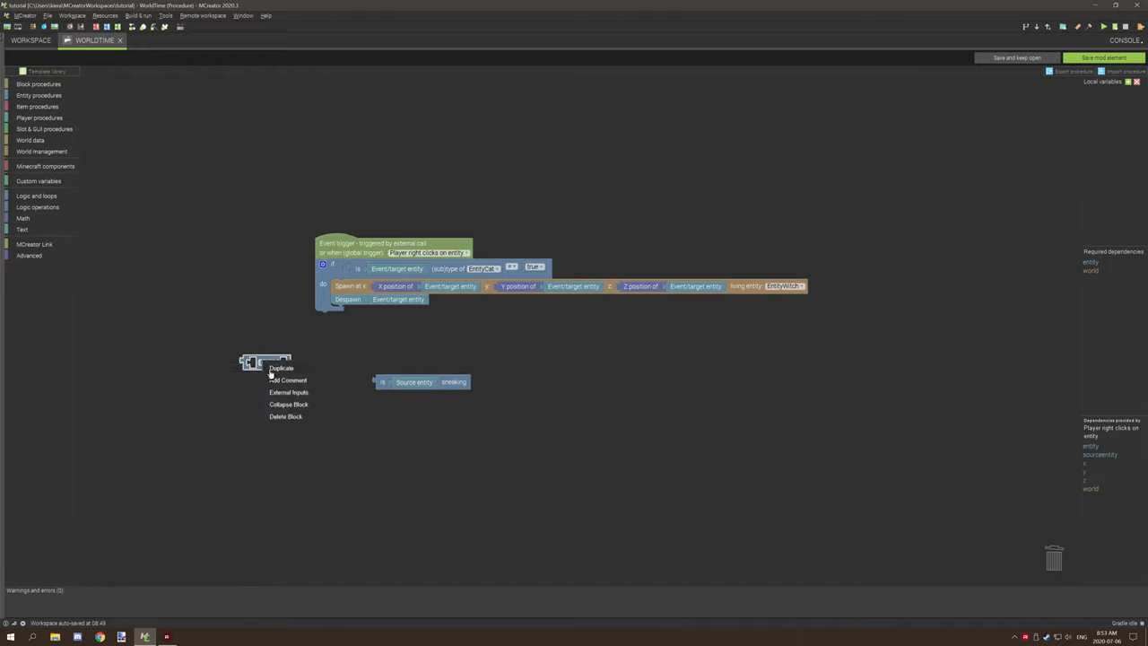
{"action": "key", "text": "Escape"}
{"action": "left_click", "coordinate": [269, 362]}
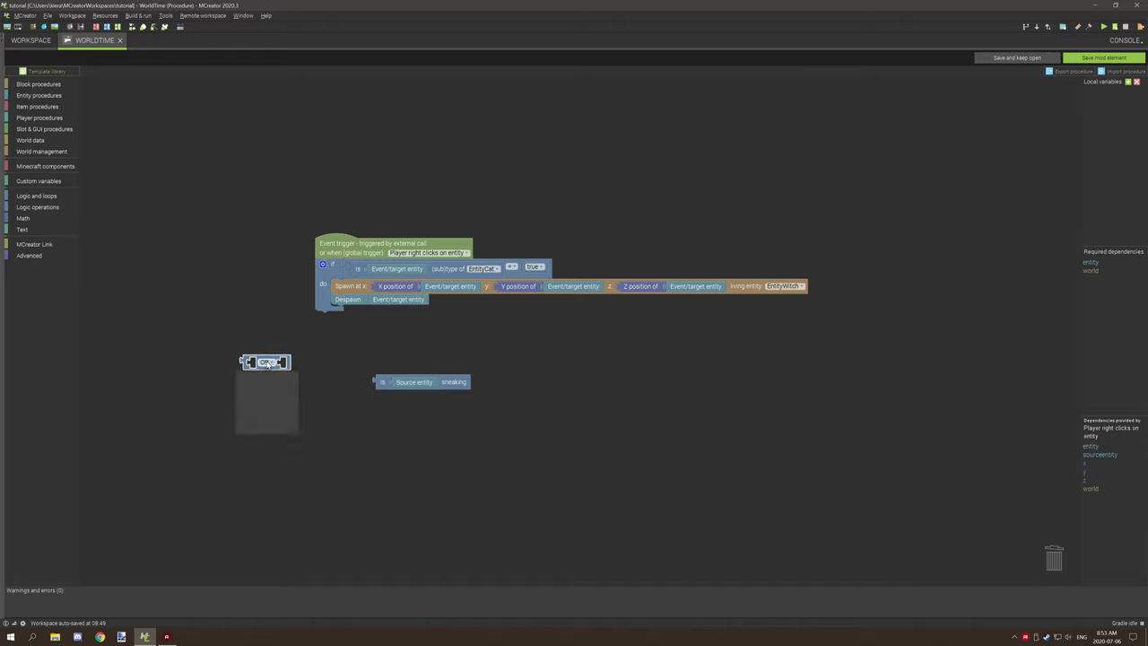
{"action": "left_click", "coordinate": [272, 406]}
{"action": "right_click", "coordinate": [266, 367]}
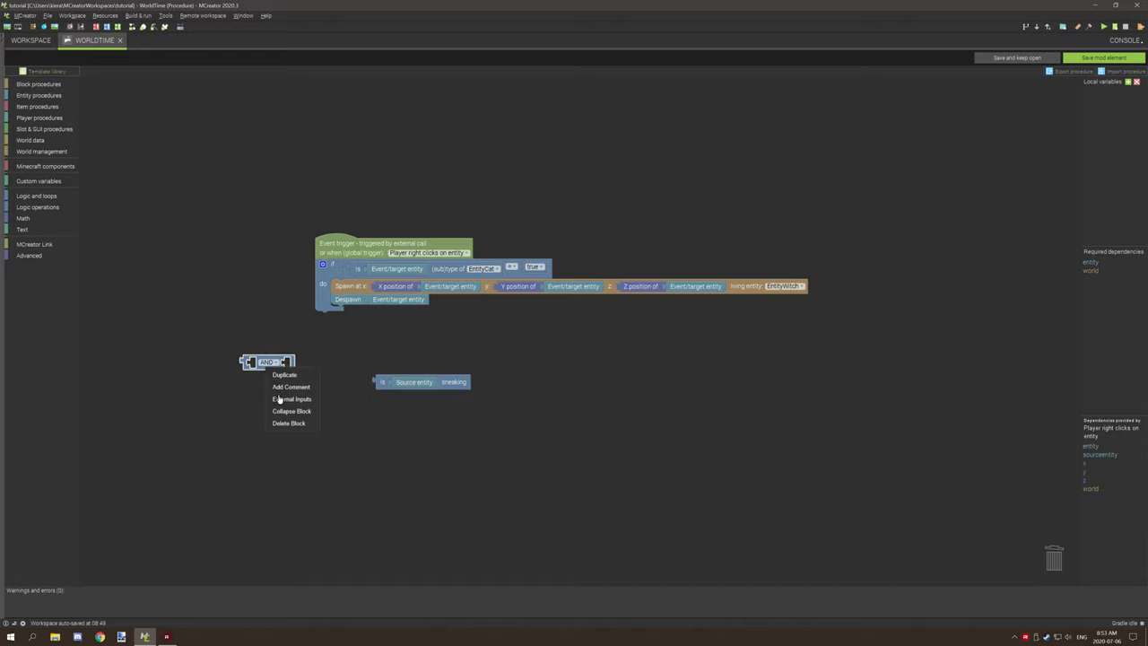
{"action": "left_click", "coordinate": [280, 398]}
Nest the cat-type condition in the AND block within the if, and duplicate it below.
{"action": "left_click", "coordinate": [348, 271]}
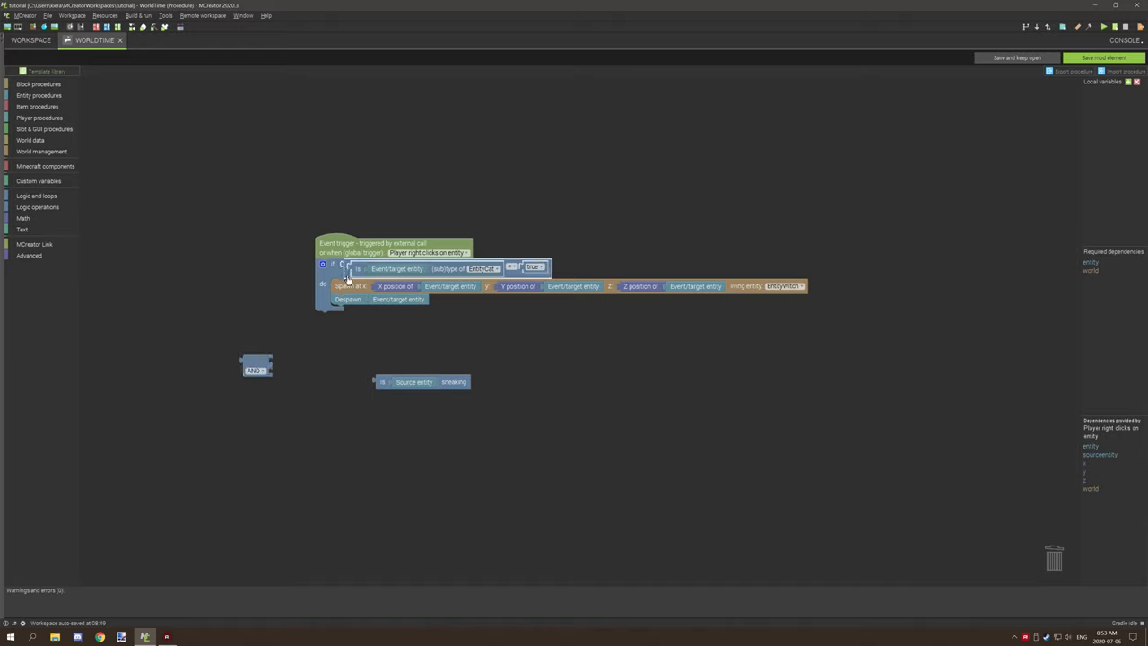
{"action": "mouse_move", "coordinate": [347, 273]}
{"action": "left_mouse_down"}
{"action": "mouse_move", "coordinate": [269, 368]}
{"action": "mouse_move", "coordinate": [372, 278]}
{"action": "left_mouse_up"}
{"action": "right_click", "coordinate": [541, 272]}
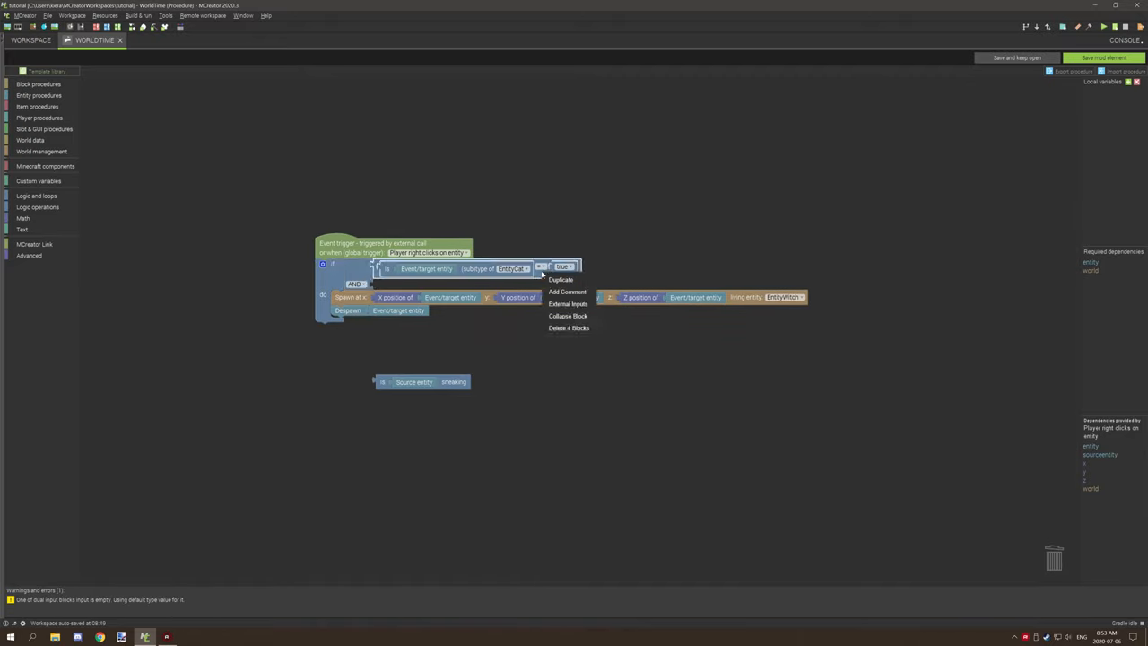
{"action": "left_click", "coordinate": [558, 280]}
{"action": "left_click_drag", "start_coordinate": [529, 287], "coordinate": [534, 354]}
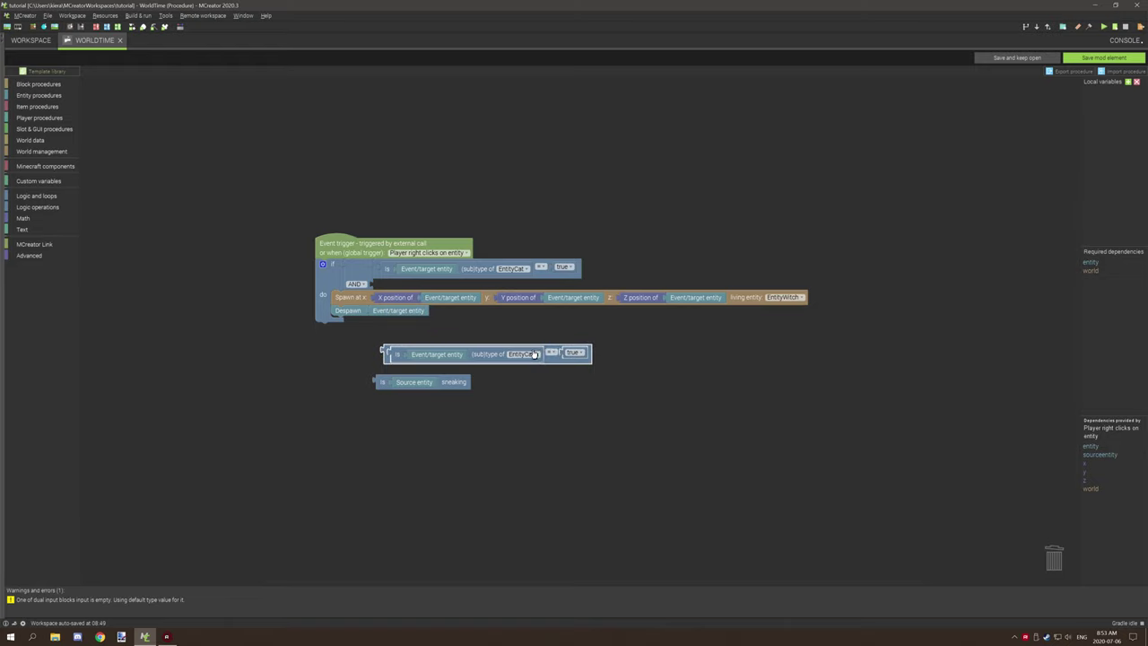
Strip the duplicate to '= true', feed it the Source entity sneaking check as AND's second input, and save.
{"action": "right_click", "coordinate": [489, 358]}
{"action": "left_click", "coordinate": [511, 412]}
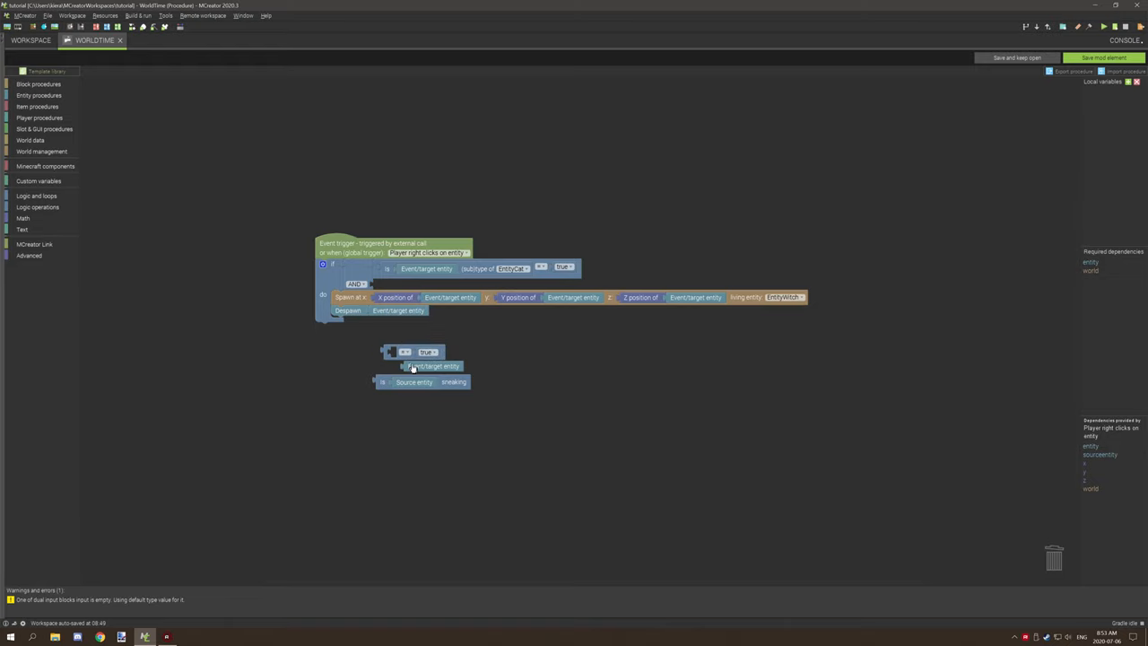
{"action": "right_click", "coordinate": [414, 369]}
{"action": "left_click", "coordinate": [451, 402]}
{"action": "left_click_drag", "start_coordinate": [395, 351], "coordinate": [400, 291]}
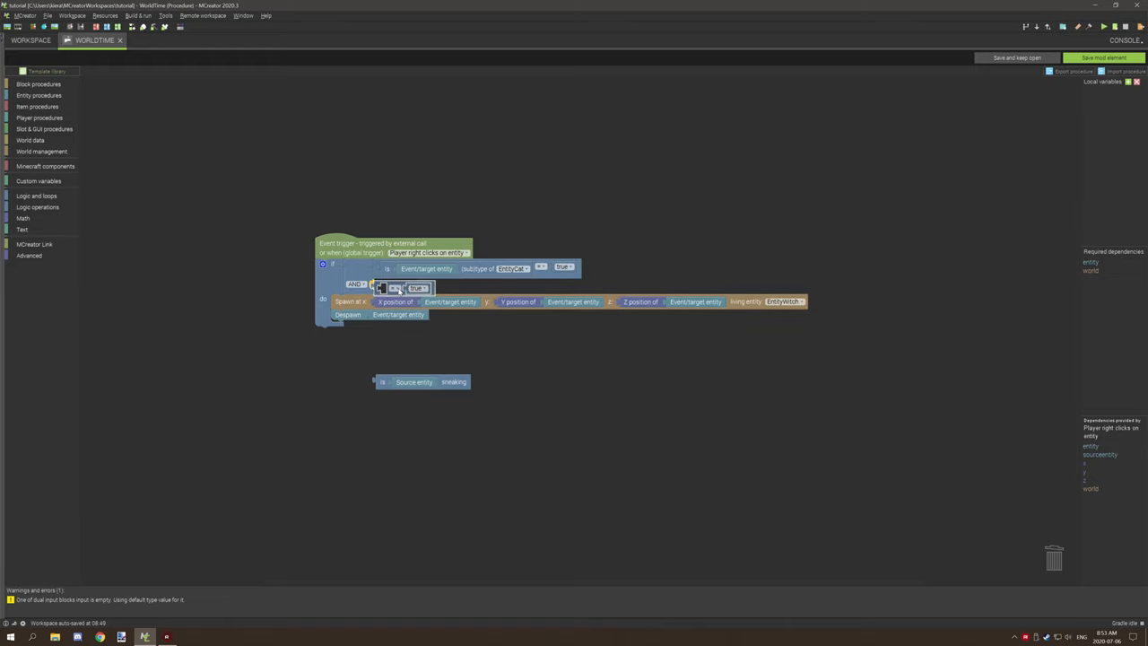
{"action": "left_click_drag", "start_coordinate": [382, 382], "coordinate": [385, 286]}
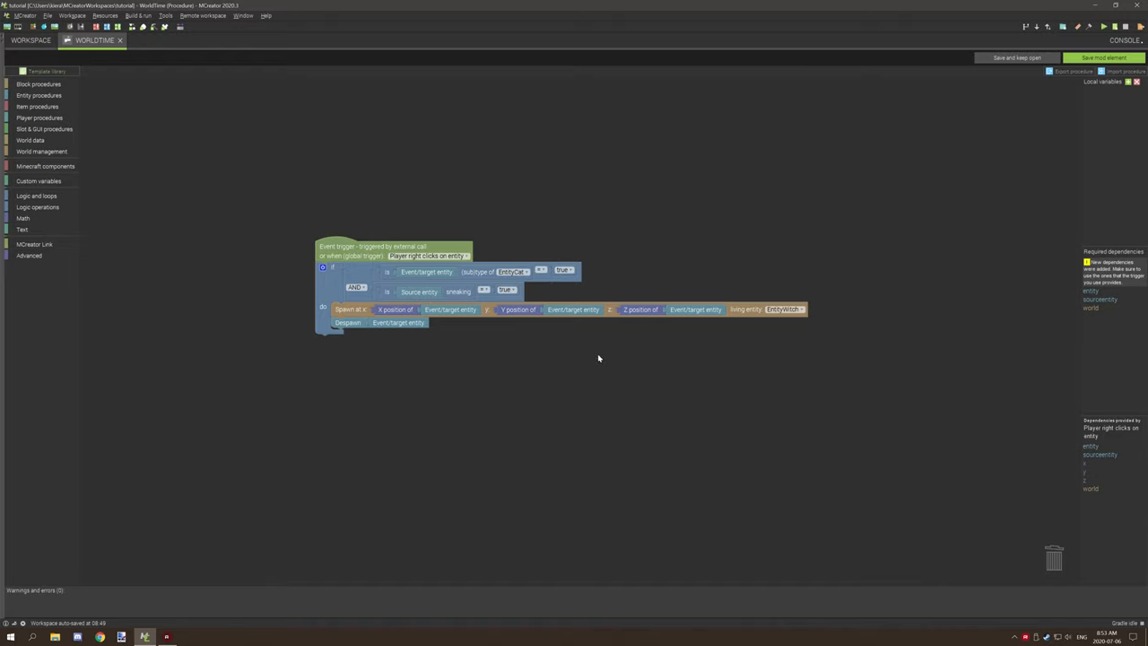
{"action": "left_click", "coordinate": [1101, 58]}
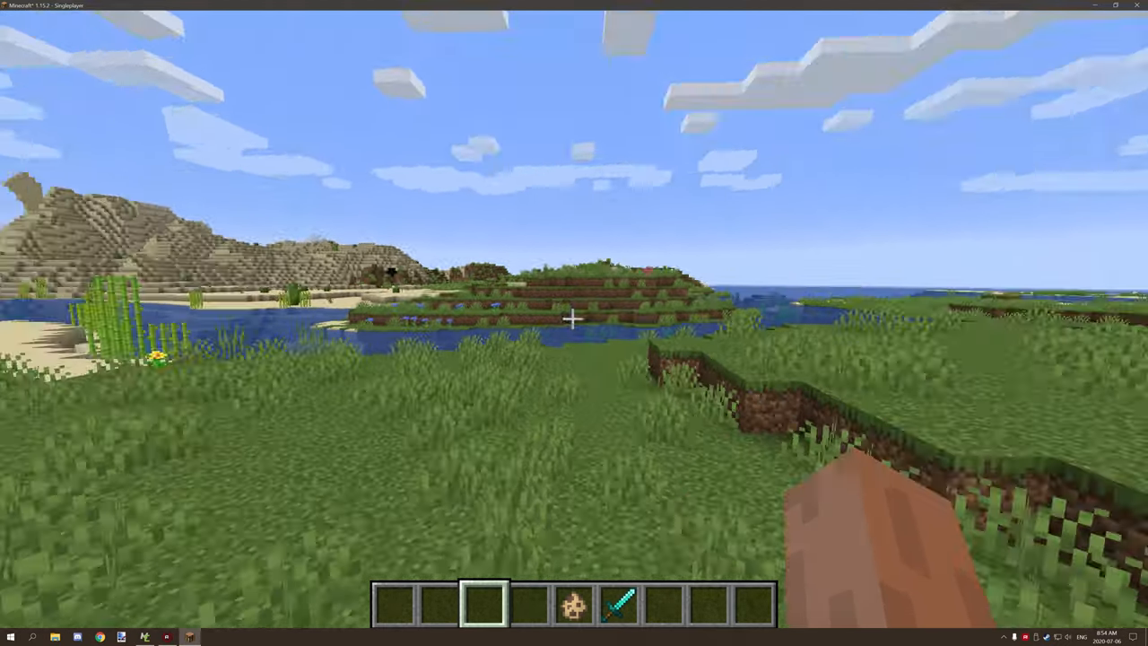
{"action": "scroll", "coordinate": [571, 319], "scroll_direction": "down", "scroll_amount": 2}
{"action": "scroll", "coordinate": [571, 319], "scroll_direction": "up", "scroll_amount": 1}
{"action": "scroll", "coordinate": [571, 319], "scroll_direction": "down", "scroll_amount": 1}
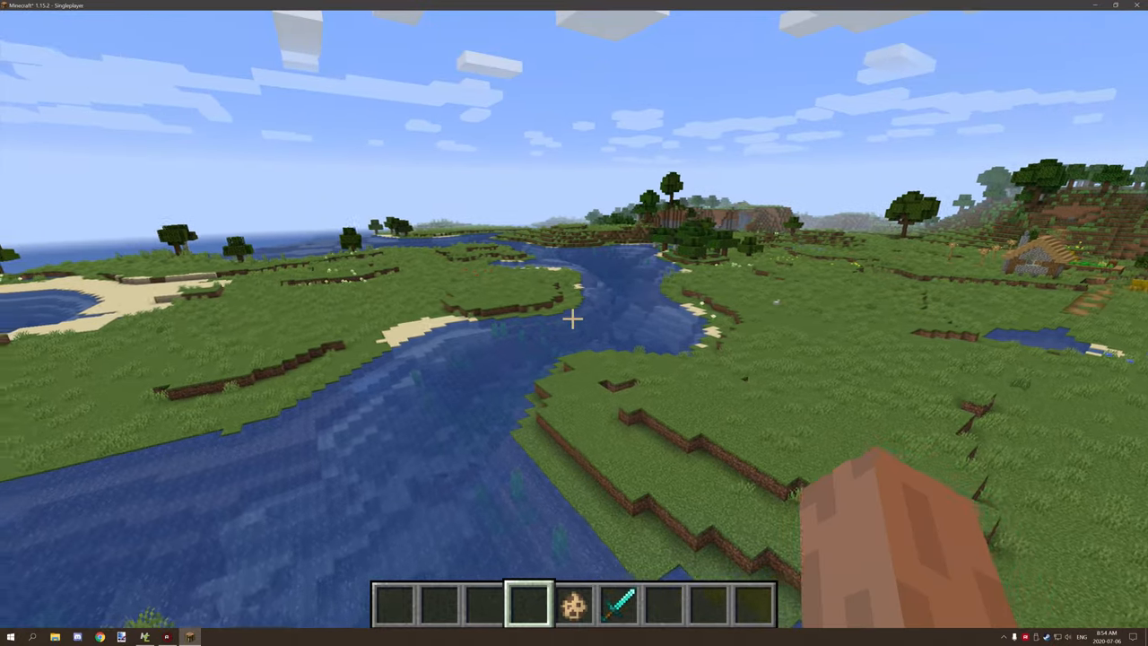
{"action": "scroll", "coordinate": [571, 319], "scroll_direction": "down", "scroll_amount": 1}
{"action": "scroll", "coordinate": [571, 319], "scroll_direction": "down", "scroll_amount": 1}
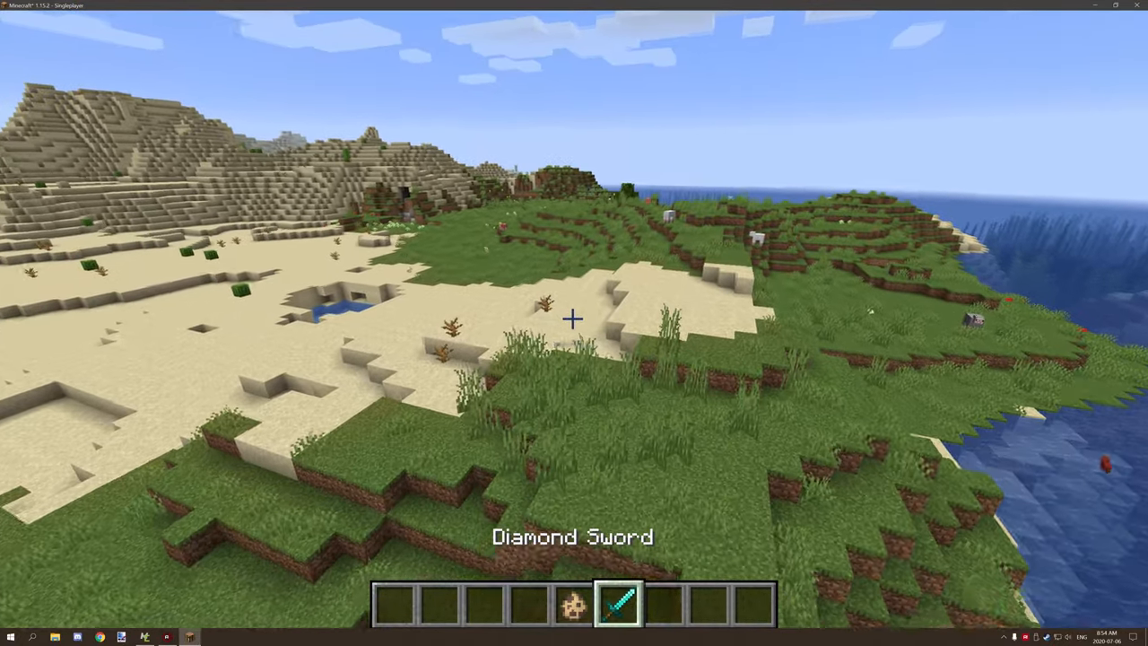
{"action": "scroll", "coordinate": [571, 319], "scroll_direction": "up", "scroll_amount": 1}
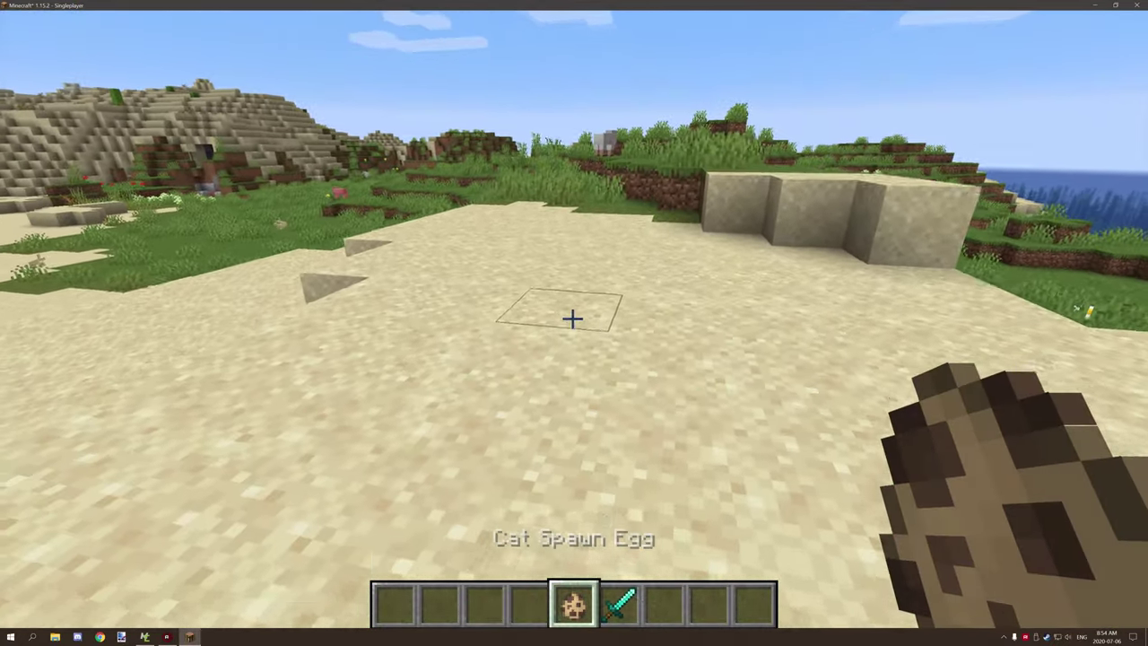
Spawn a cat on the sand and right-click it twice so witches appear in its place.
{"action": "right_click", "coordinate": [571, 319]}
{"action": "scroll", "coordinate": [571, 319], "scroll_direction": "down", "scroll_amount": 2}
{"action": "scroll", "coordinate": [571, 319], "scroll_direction": "down", "scroll_amount": 1}
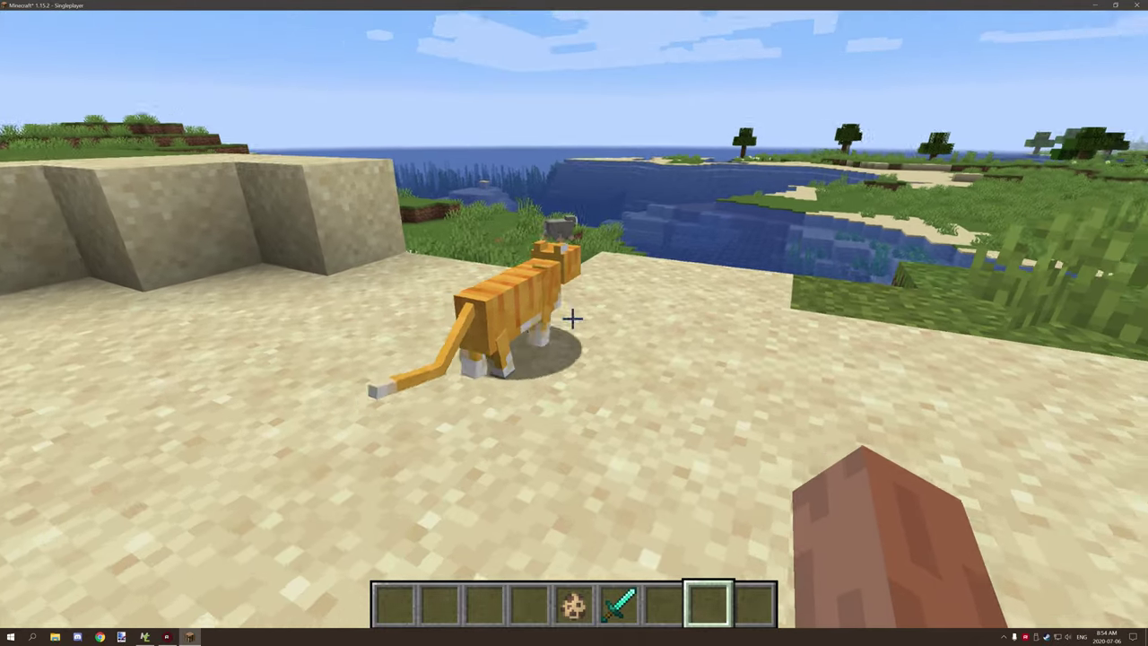
{"action": "right_click", "coordinate": [572, 319]}
{"action": "right_click", "coordinate": [571, 319]}
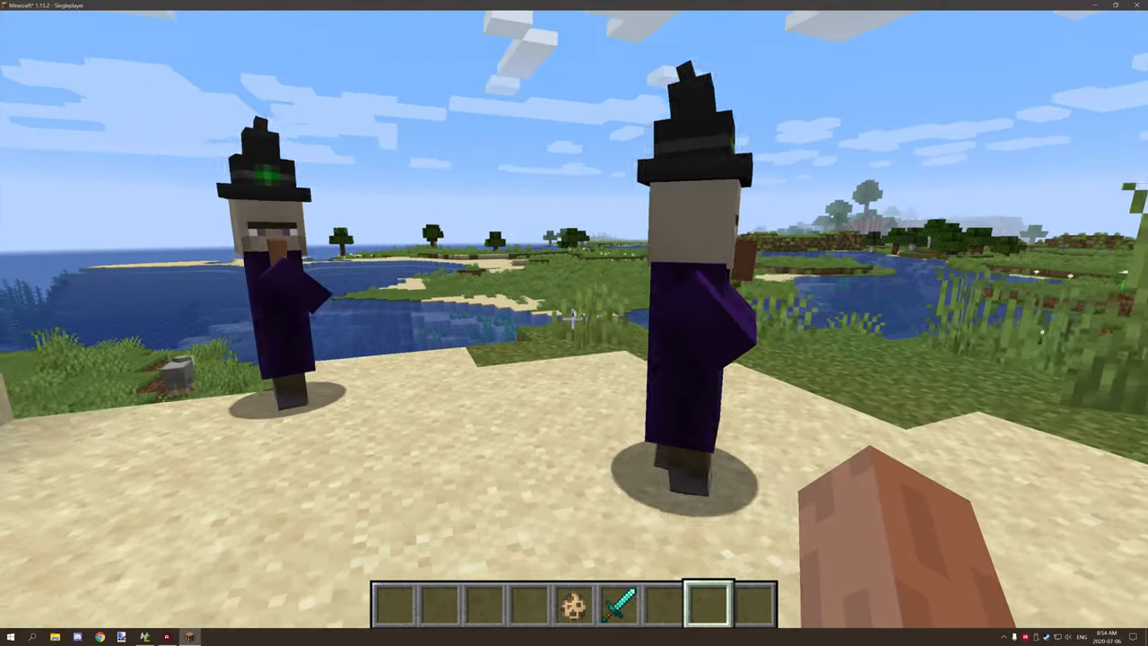
{"action": "scroll", "coordinate": [571, 319], "scroll_direction": "down", "scroll_amount": 1}
{"action": "scroll", "coordinate": [571, 320], "scroll_direction": "down", "scroll_amount": 1}
{"action": "scroll", "coordinate": [571, 319], "scroll_direction": "down", "scroll_amount": 4}
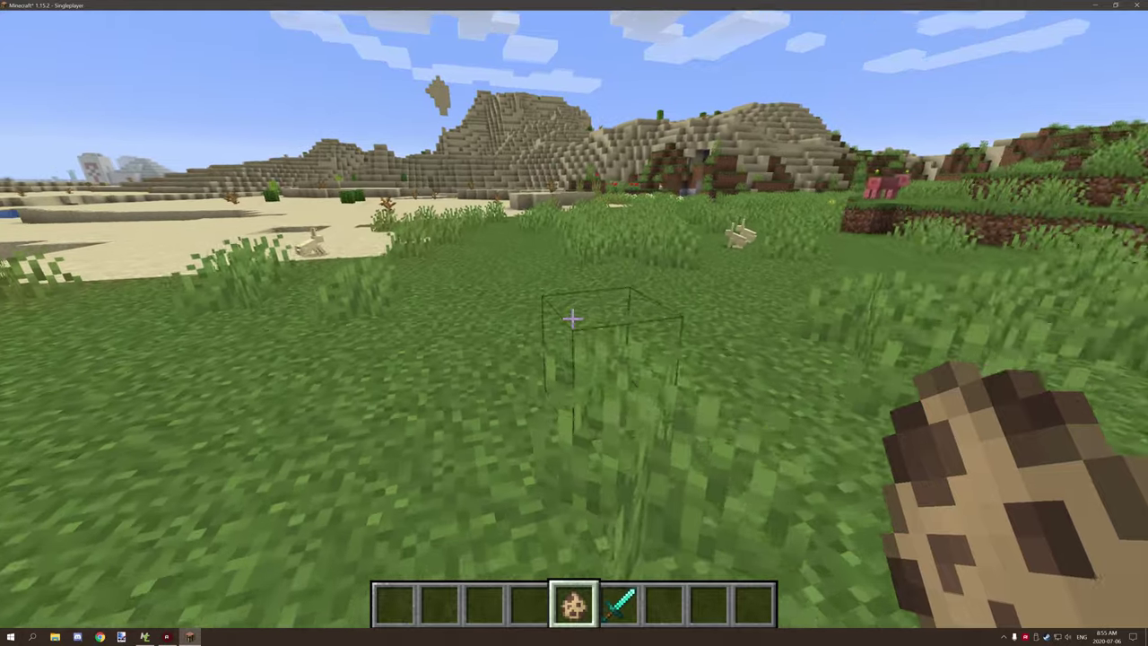
Spawn another cat on the grass with the Cat Spawn Egg and break the sand block at the pool's edge.
{"action": "right_click", "coordinate": [571, 319]}
{"action": "scroll", "coordinate": [571, 320], "scroll_direction": "up", "scroll_amount": 3}
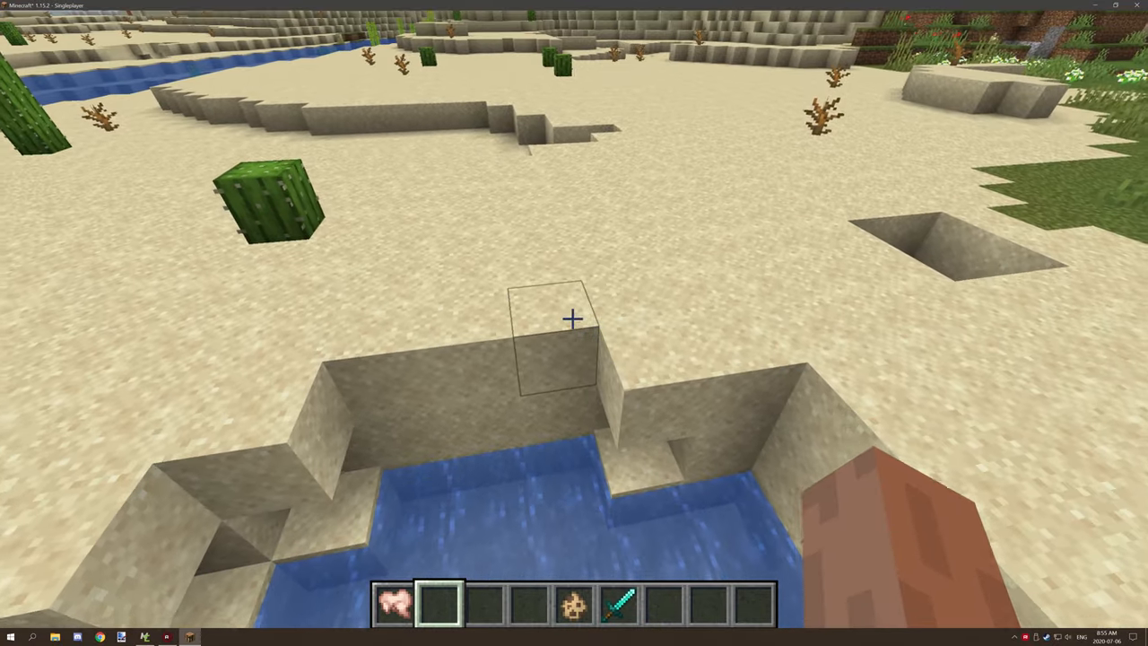
{"action": "left_click", "coordinate": [572, 317]}
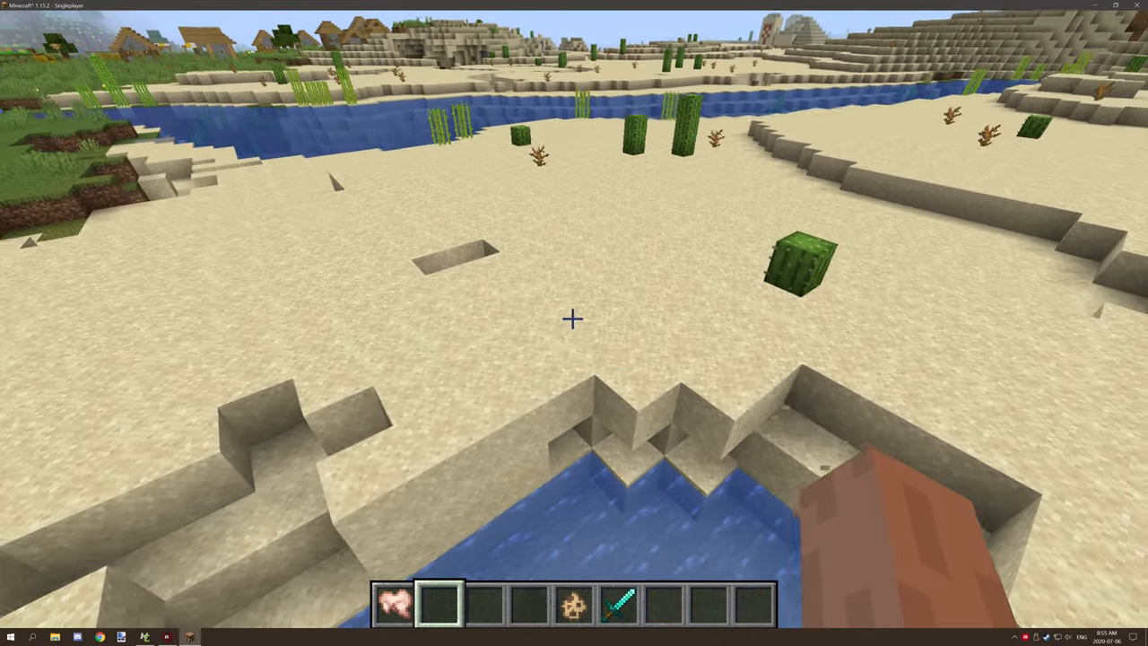